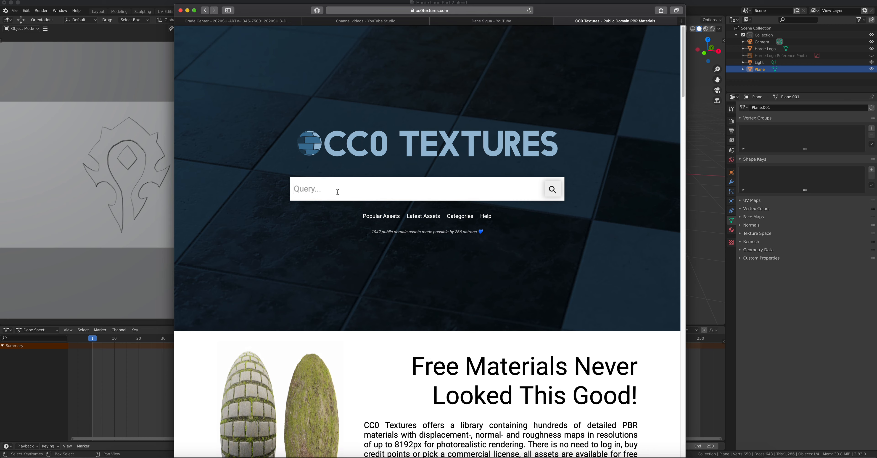
- Search CC0 Textures for 'concrete' and open the Concrete 022 asset page from the results
text(concrete)
key(Return)
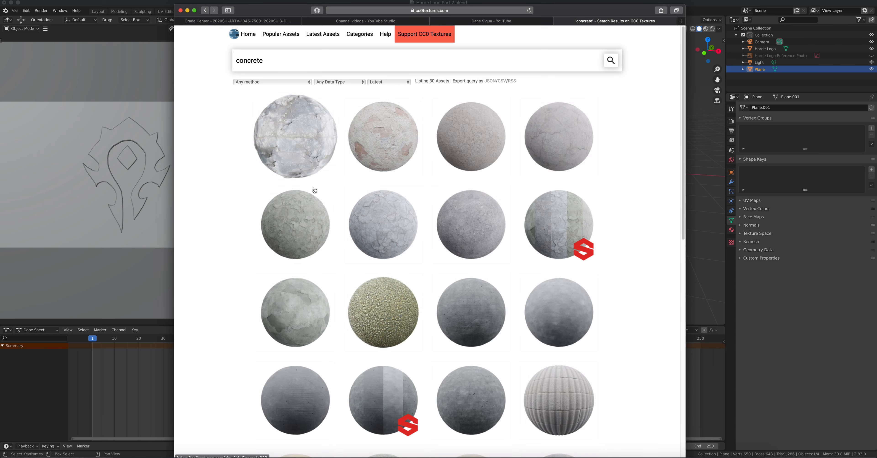
scroll(370, 239, down, 5)
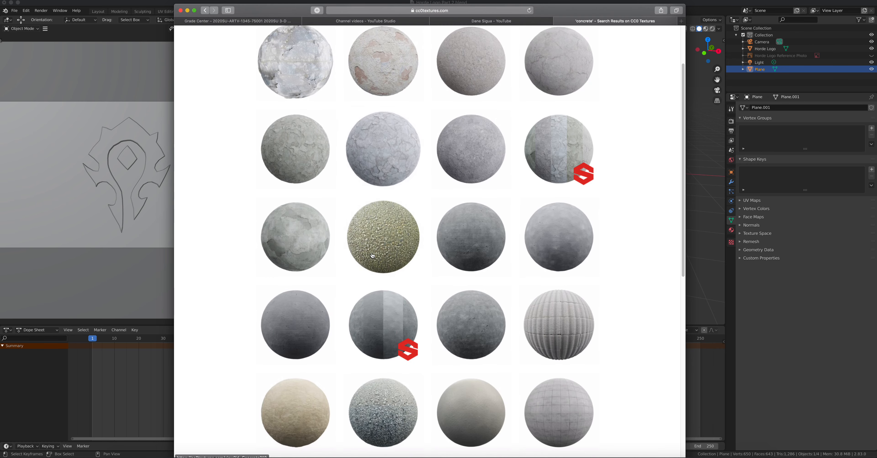
scroll(377, 269, down, 4)
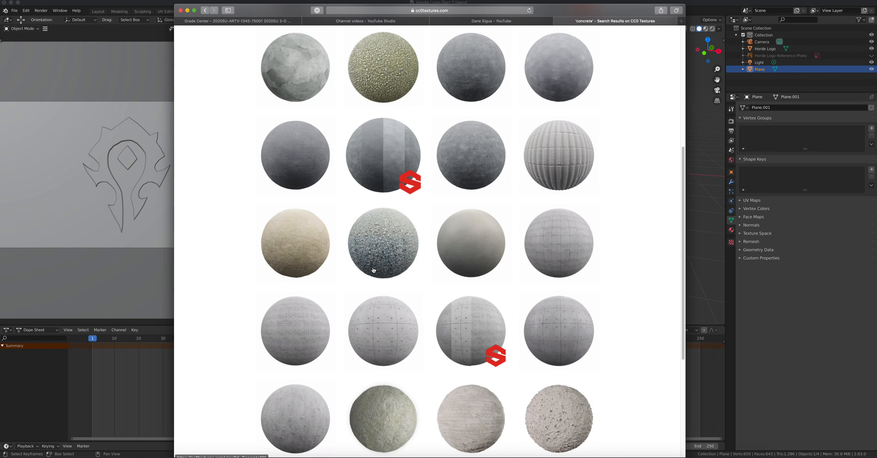
scroll(381, 268, down, 4)
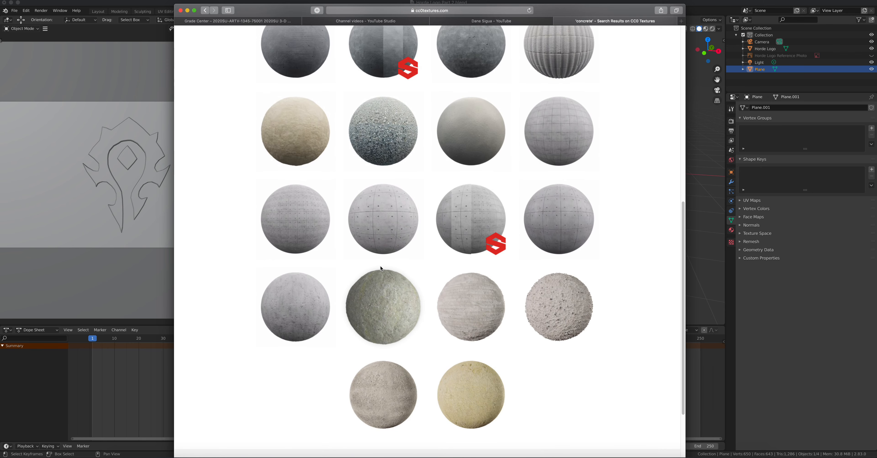
scroll(380, 264, up, 6)
scroll(380, 258, up, 2)
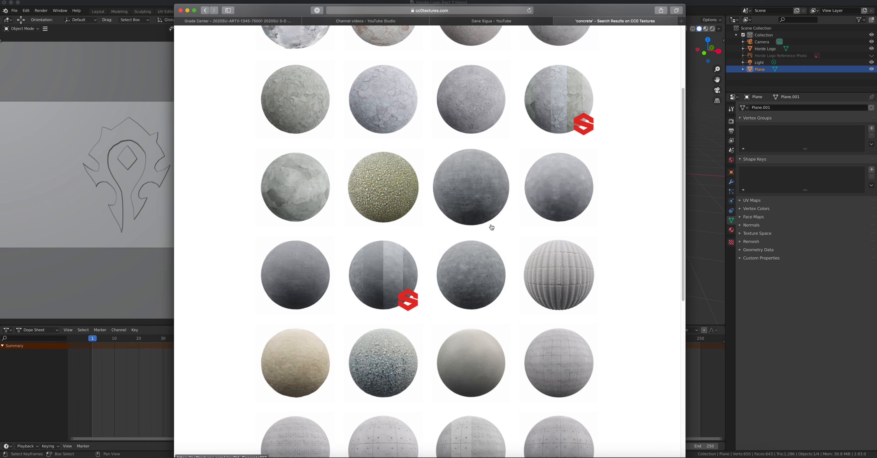
scroll(500, 184, up, 2)
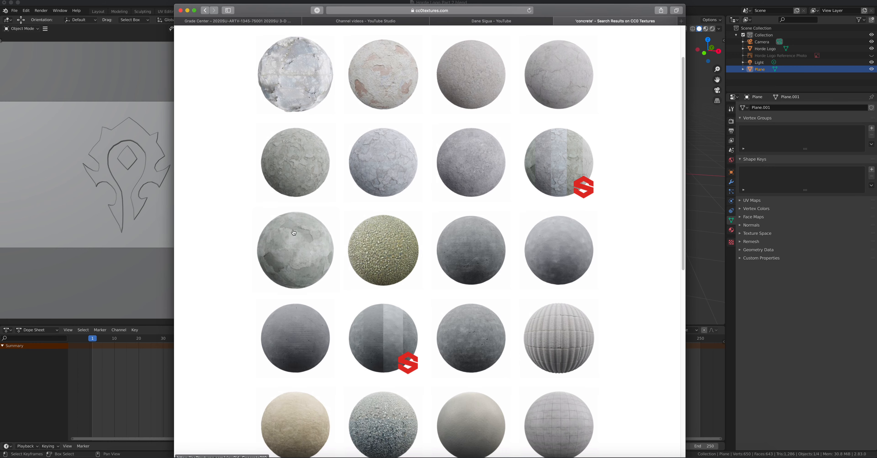
click(295, 144)
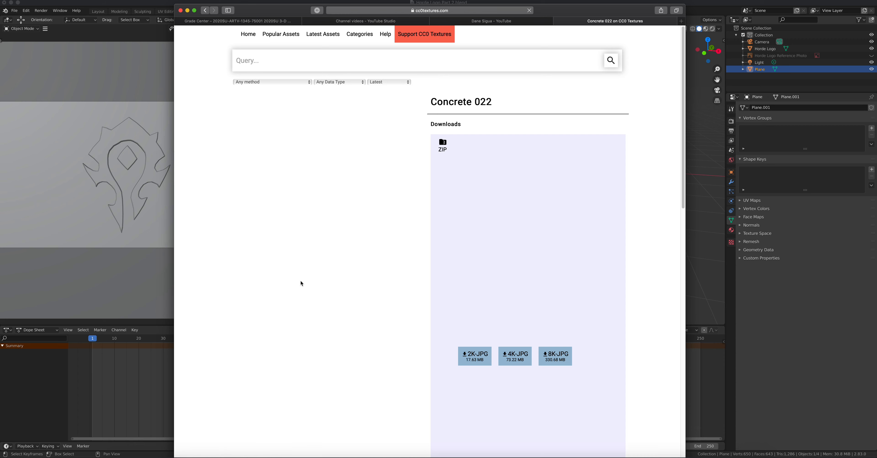
- Download the Concrete 022 textures as the 4K JPG set
click(511, 361)
- Search CC0 Textures for 'metal', fixing the 'metsl' typo
text(metsl)
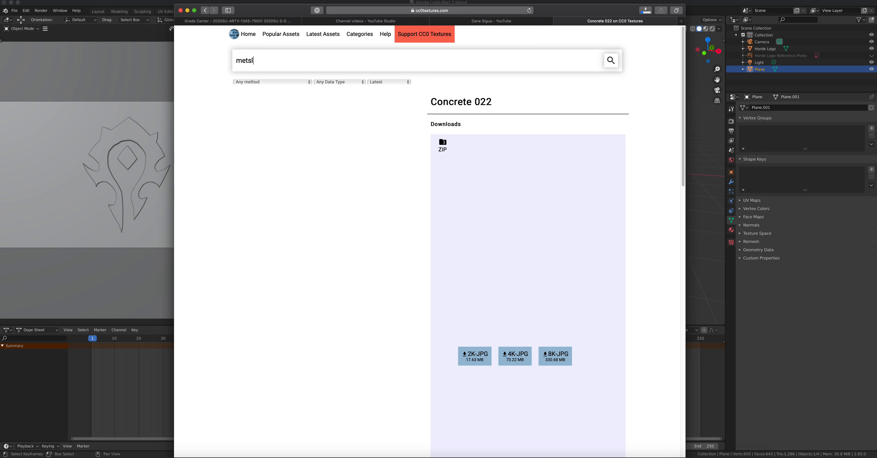
key(BackSpace)
key(BackSpace)
text(a)
key(Return)
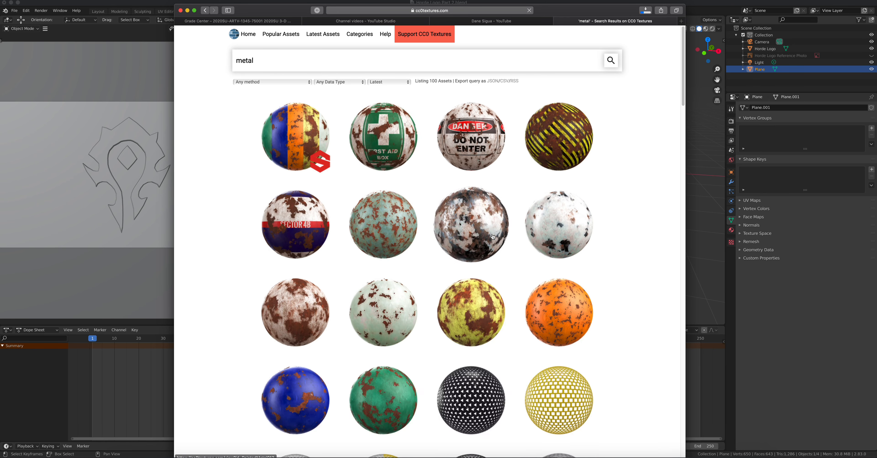
- Scroll through the metal results grid to compare the grate and scratched-metal spheres
scroll(492, 221, down, 3)
scroll(495, 235, down, 12)
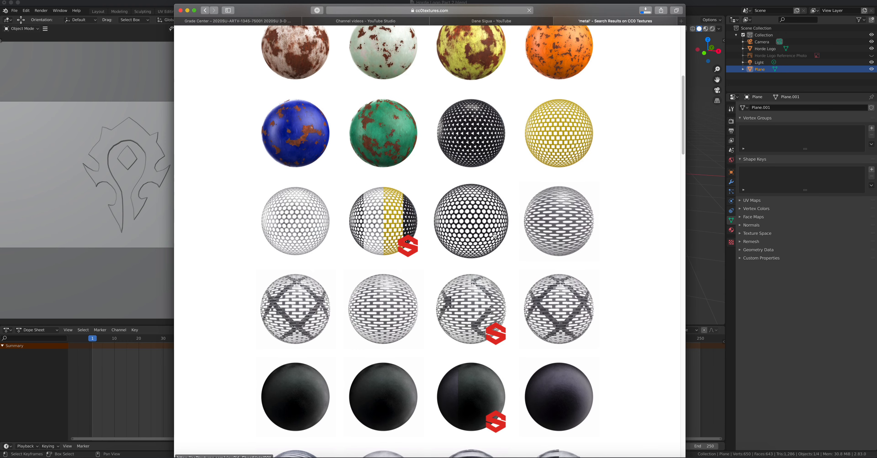
scroll(495, 236, down, 4)
scroll(495, 236, down, 5)
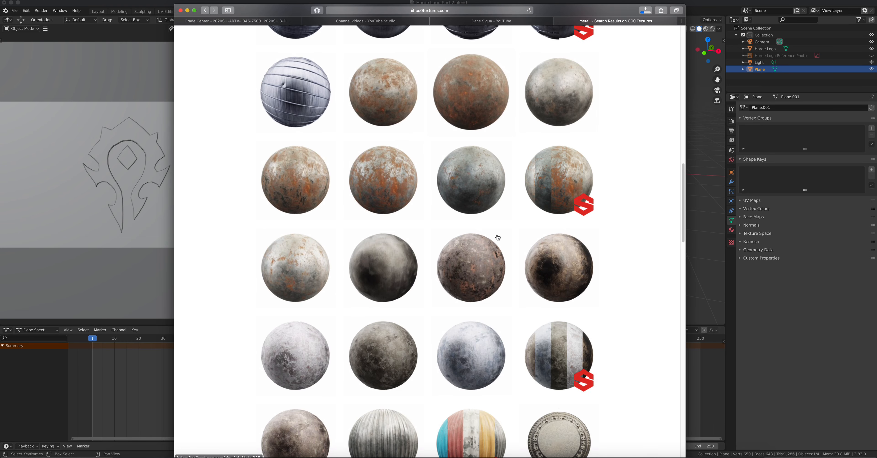
scroll(497, 236, down, 5)
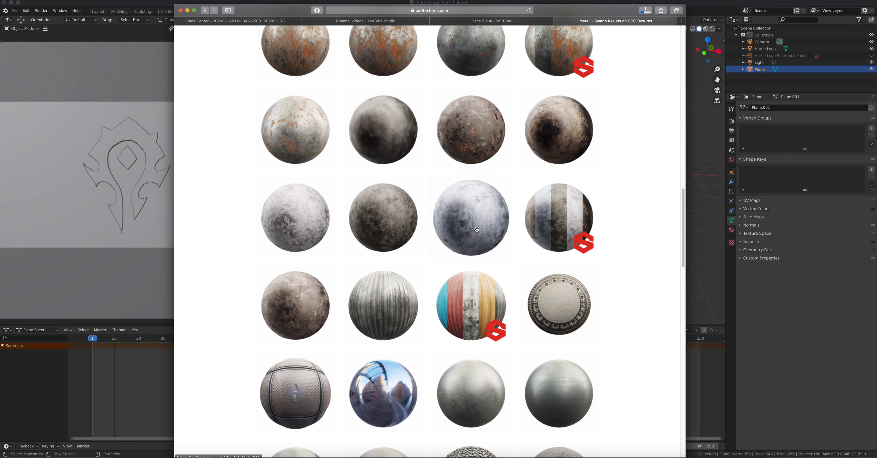
scroll(477, 229, down, 8)
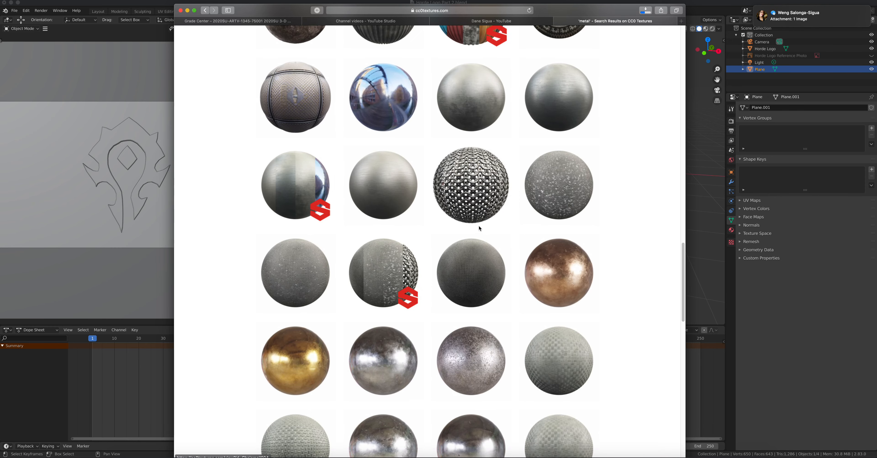
scroll(434, 192, down, 3)
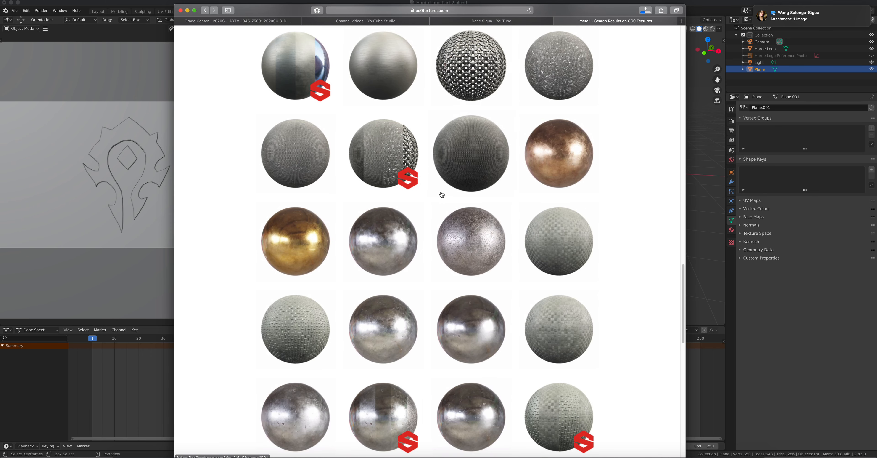
scroll(458, 199, down, 2)
scroll(460, 201, down, 3)
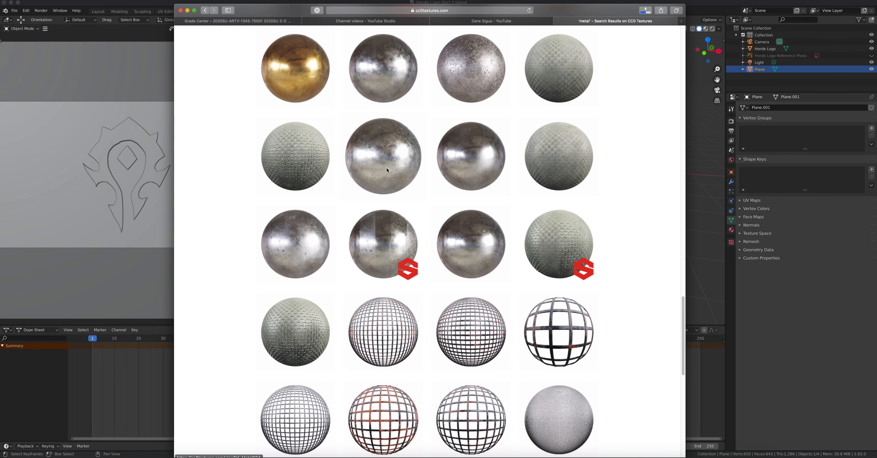
scroll(387, 169, up, 5)
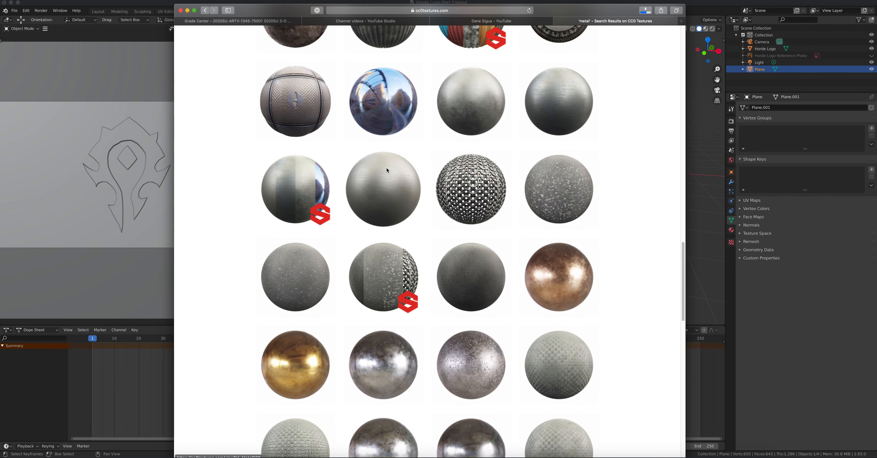
scroll(388, 169, down, 5)
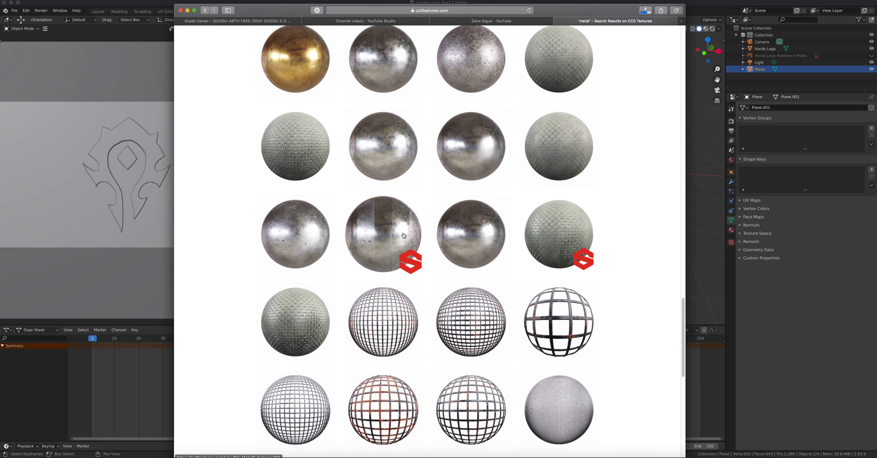
scroll(404, 236, down, 7)
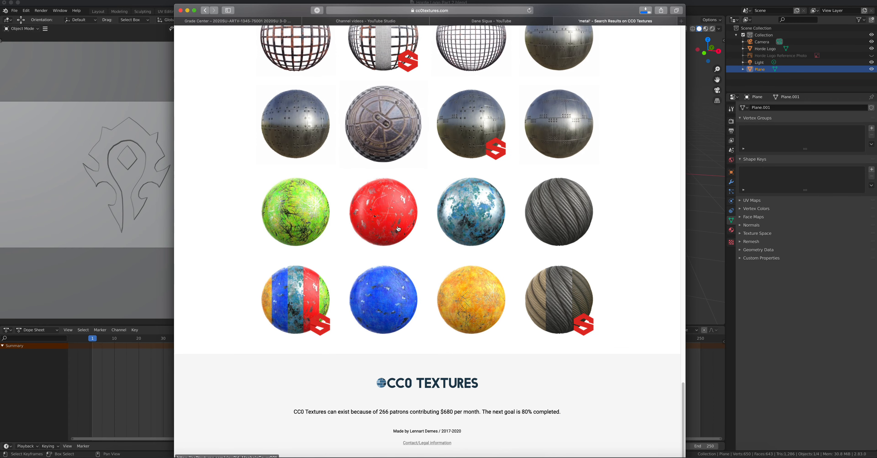
scroll(399, 229, up, 6)
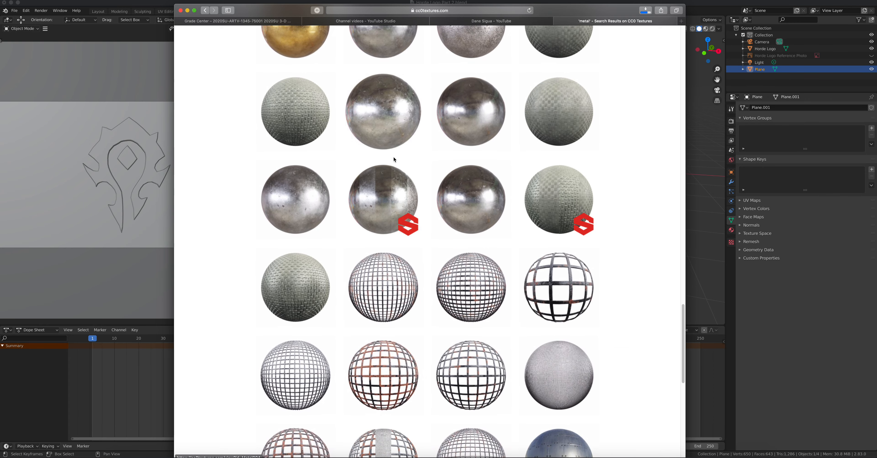
scroll(394, 159, up, 1)
- Download Metal 004 as the 4K JPG set, then switch back to Blender
click(392, 162)
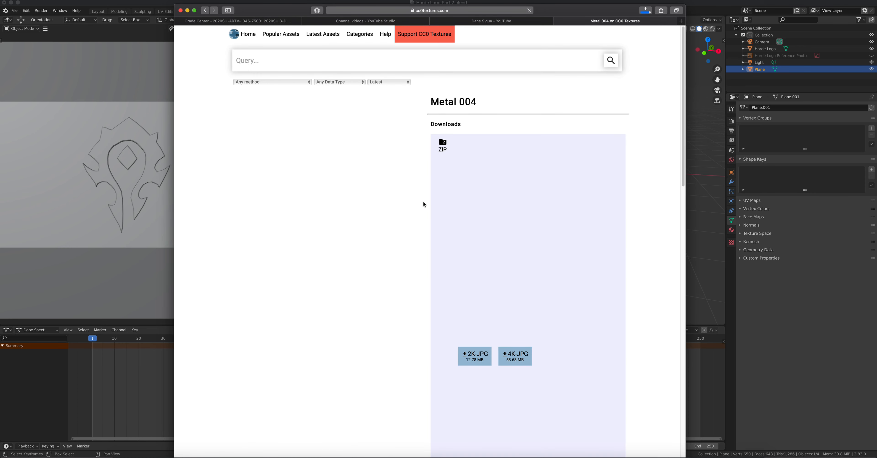
click(516, 355)
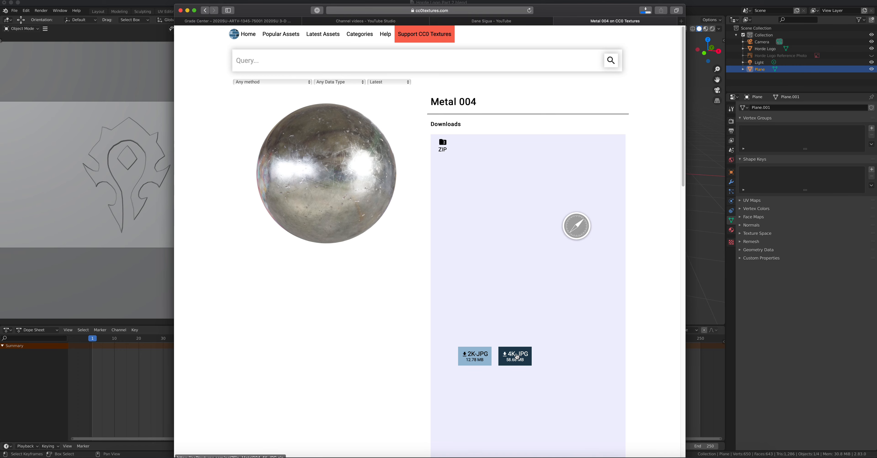
click(136, 86)
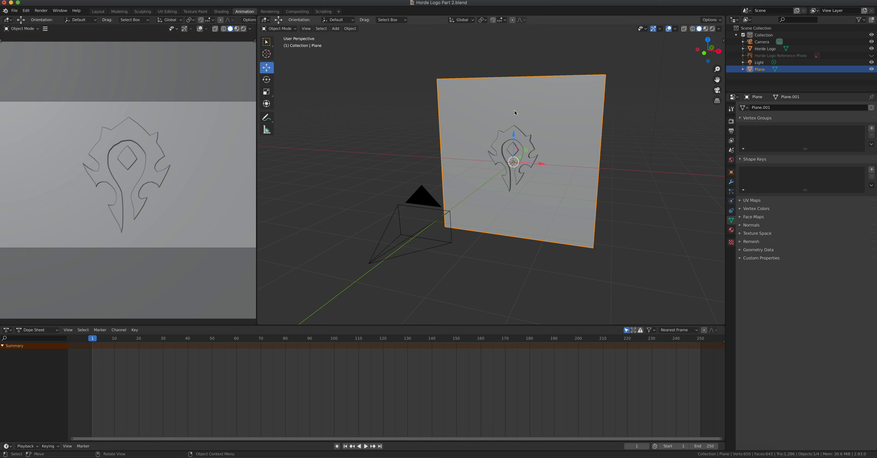
- Select the Light, set the left viewport to Rendered and the right to Solid, and show Render Properties
scroll(554, 105, down, 3)
click(588, 57)
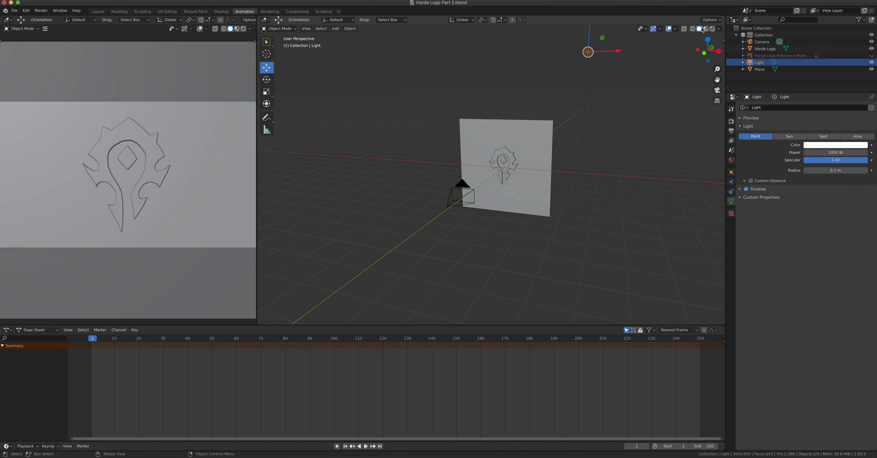
click(712, 30)
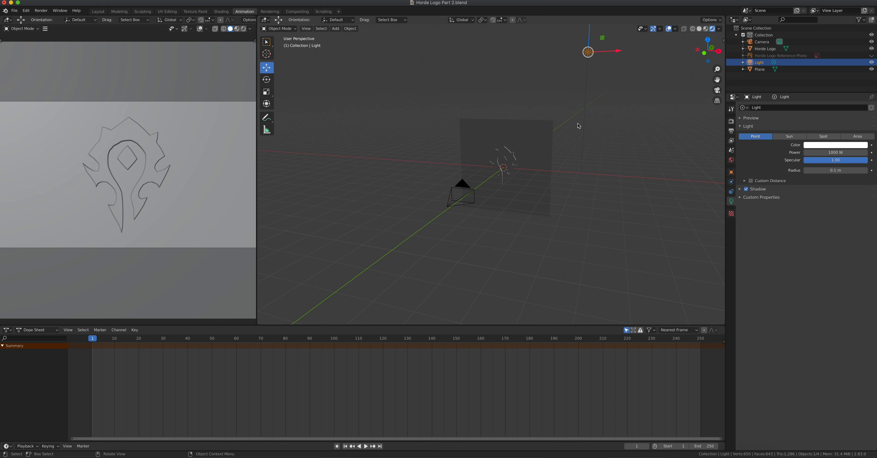
scroll(554, 141, up, 5)
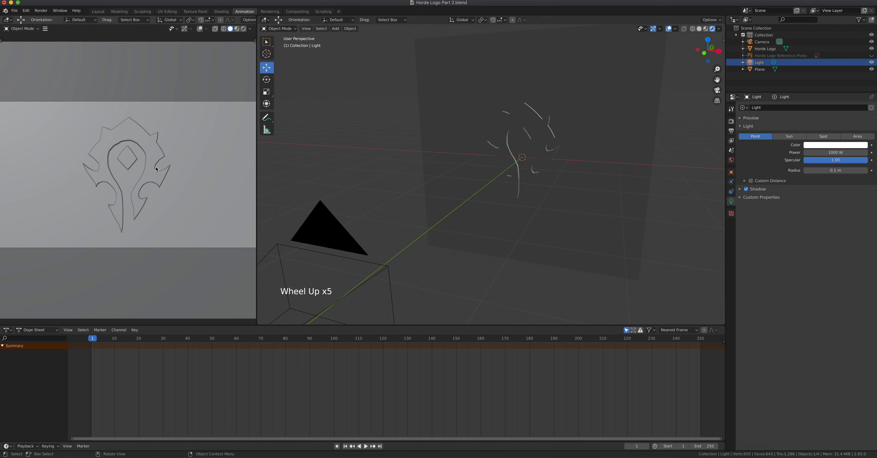
click(244, 28)
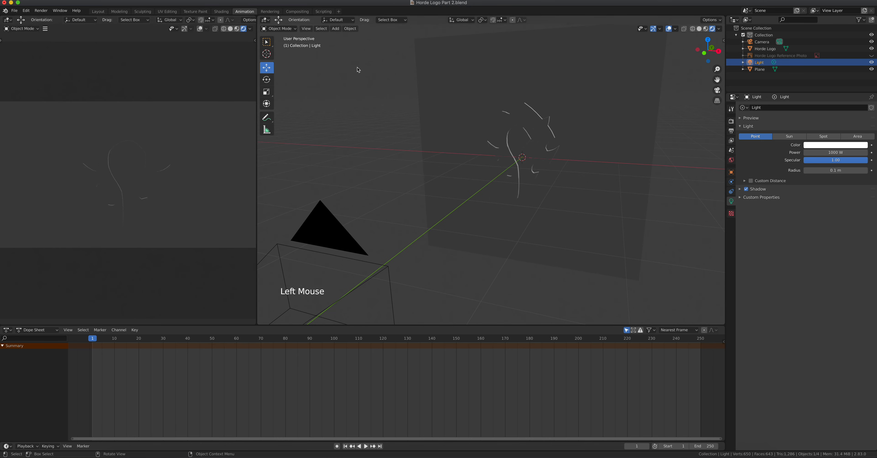
click(700, 29)
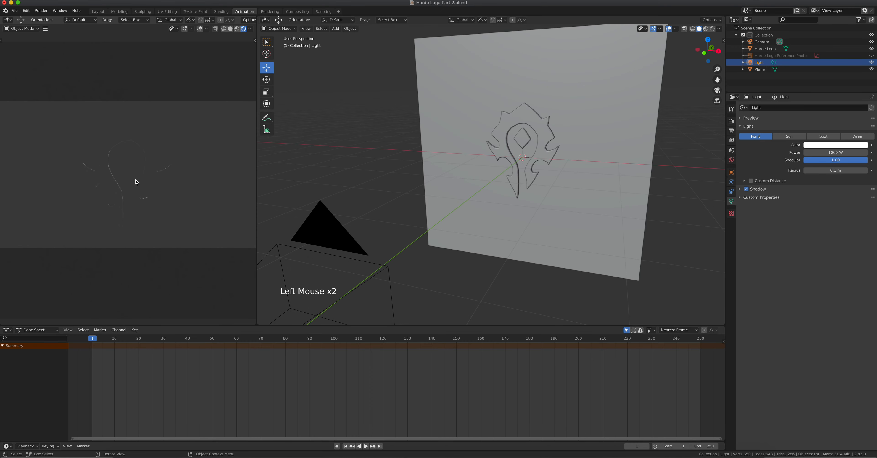
scroll(544, 181, down, 4)
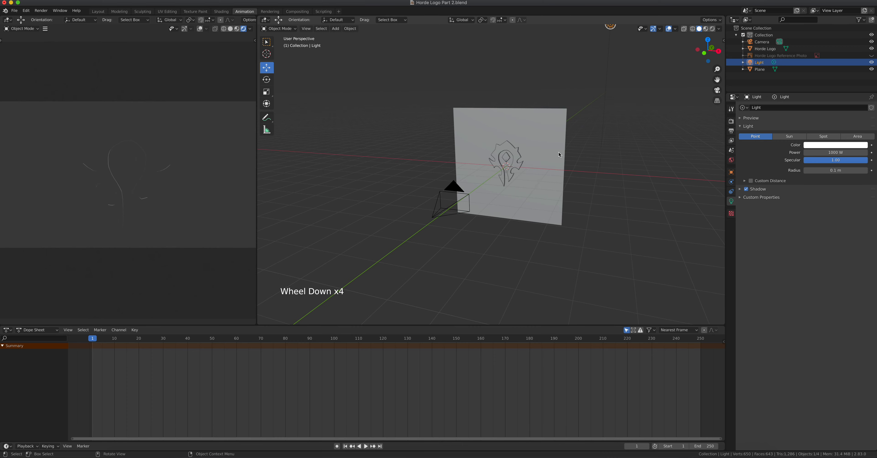
click(730, 121)
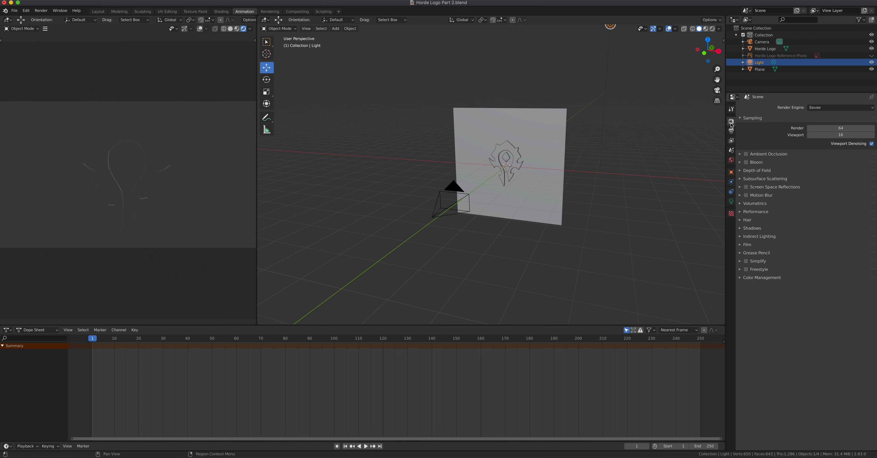
click(820, 108)
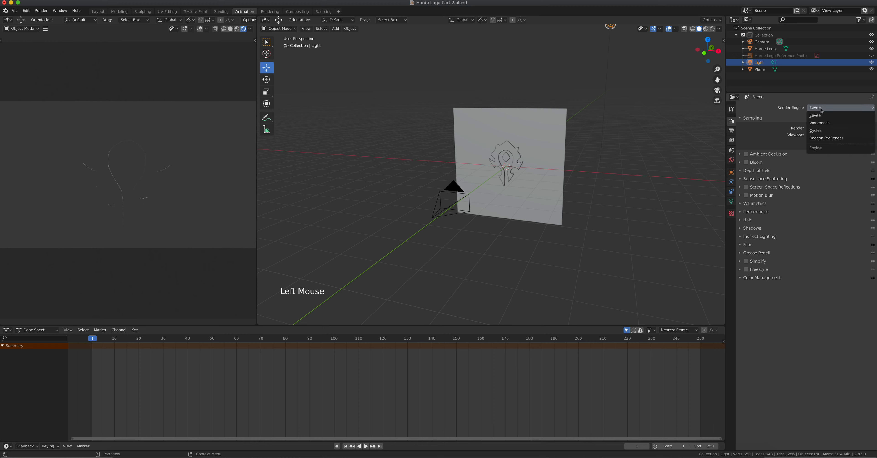
click(816, 130)
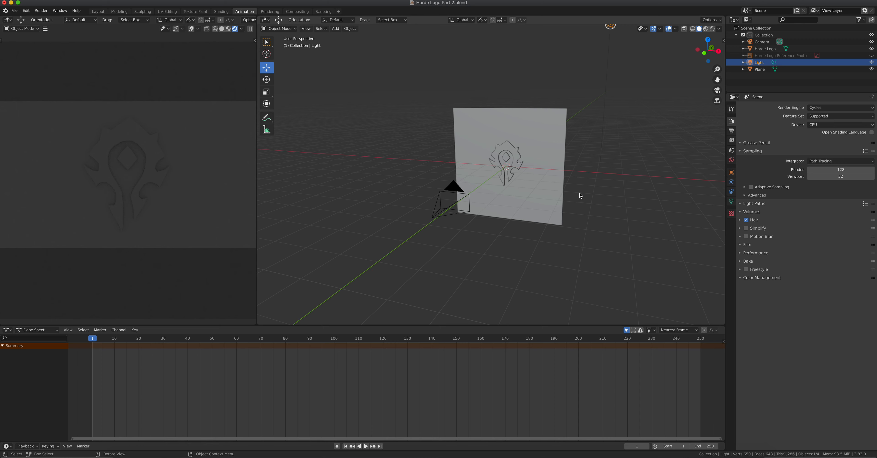
click(815, 108)
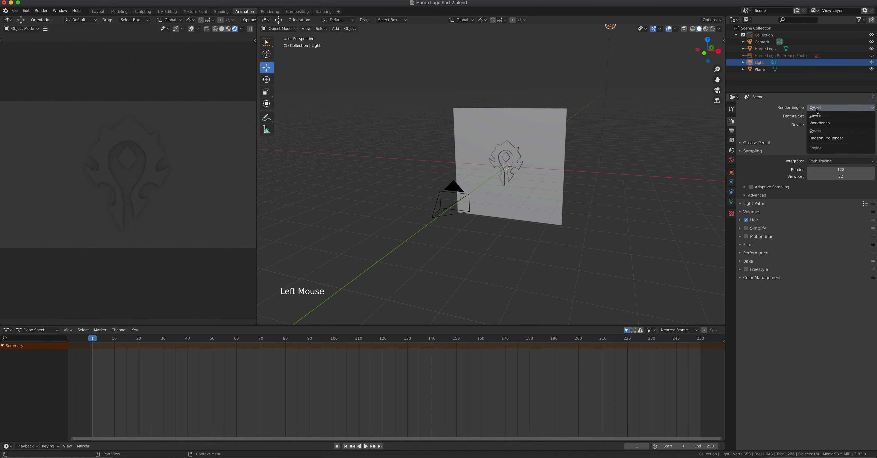
click(819, 114)
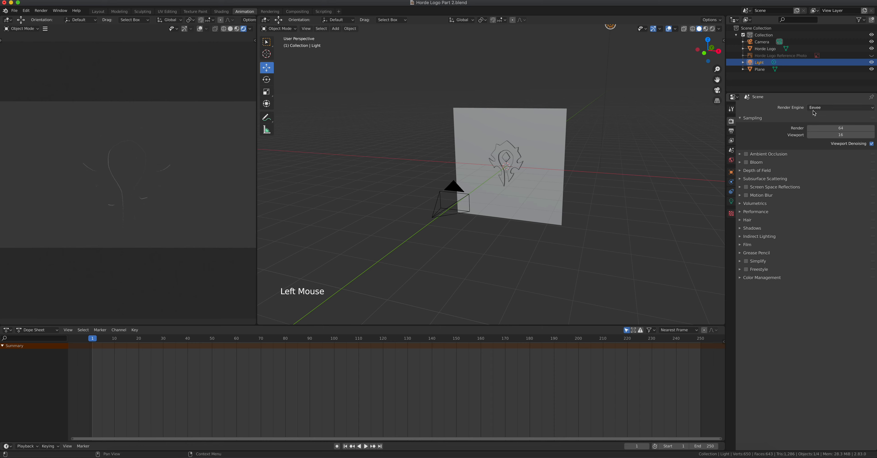
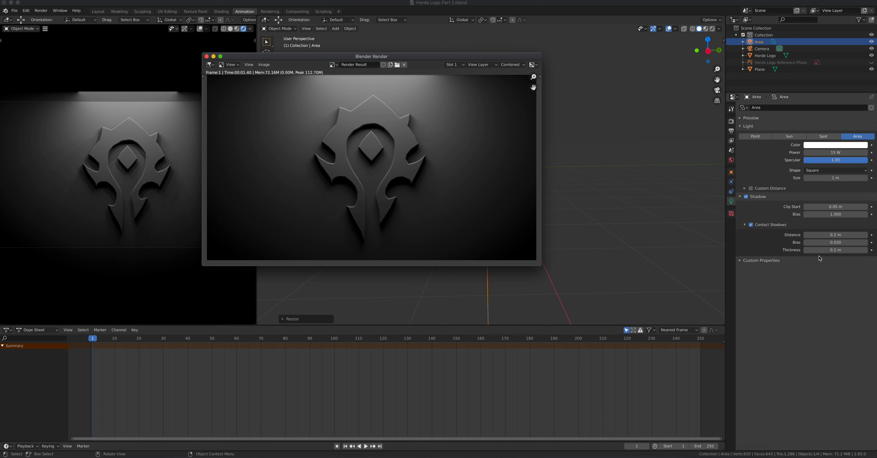
- Raise the area light's Contact Shadows Thickness to 0.5 m for deeper logo shadows
drag(828, 251, 864, 251)
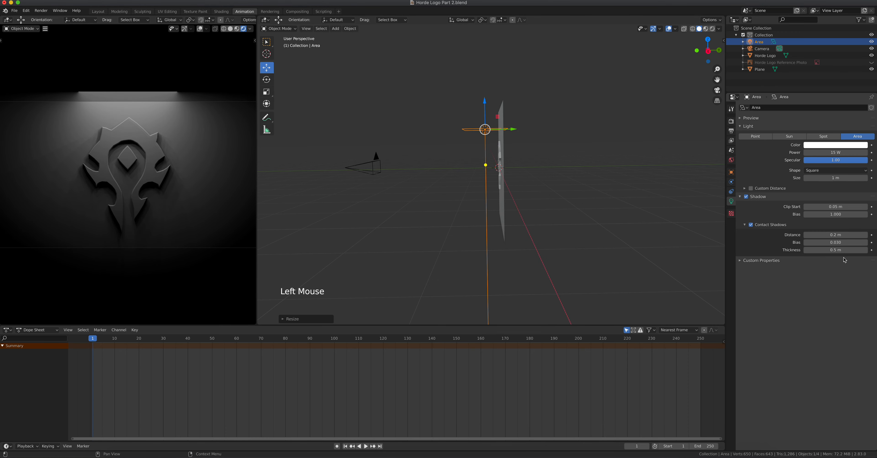
click(41, 11)
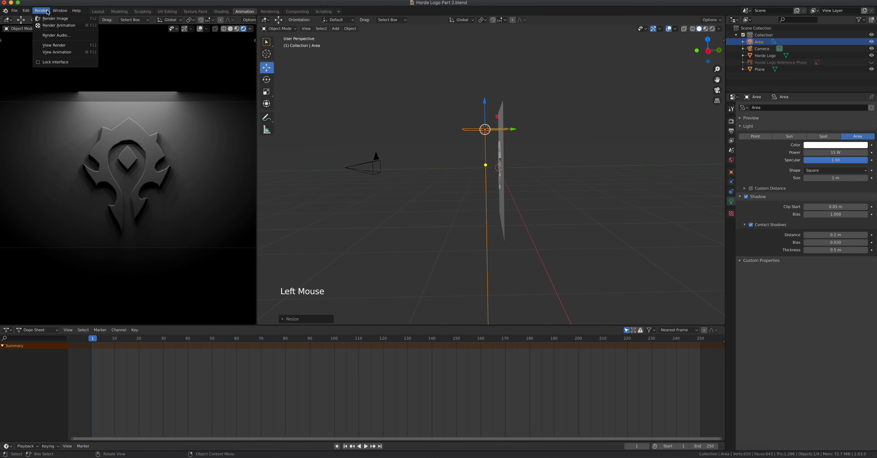
- Render a still of the logo scene, move the render window aside, and adjust shadow Light Threshold
click(49, 19)
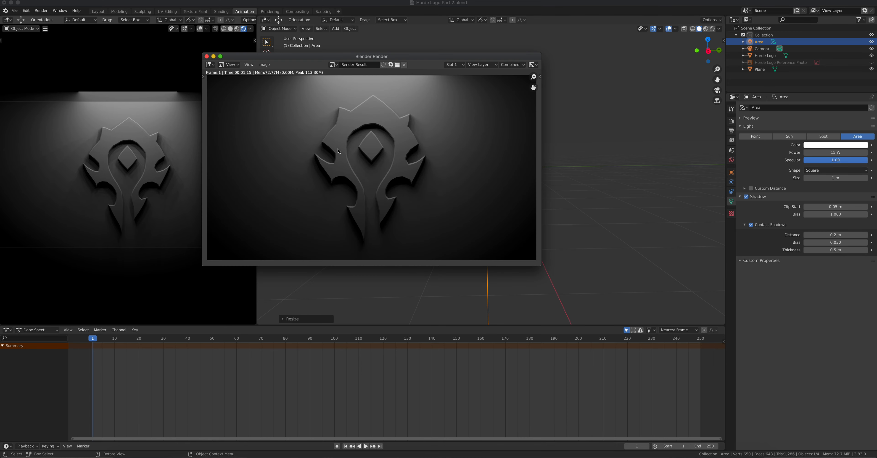
drag(371, 56, 430, 63)
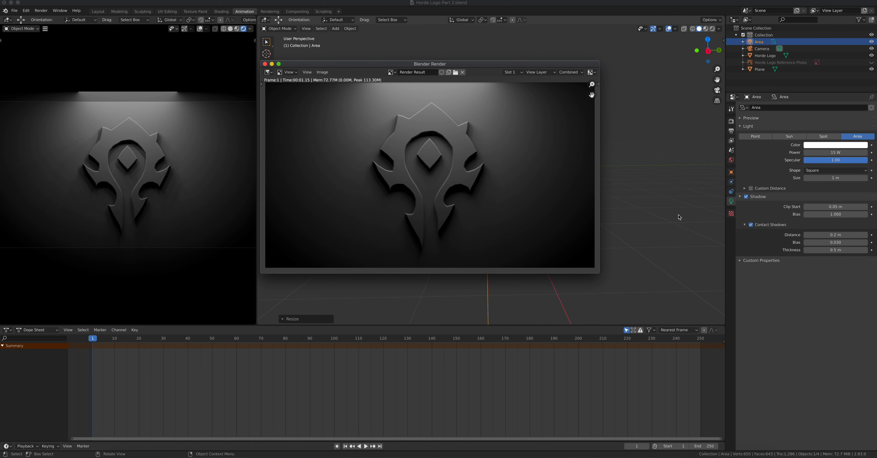
click(731, 120)
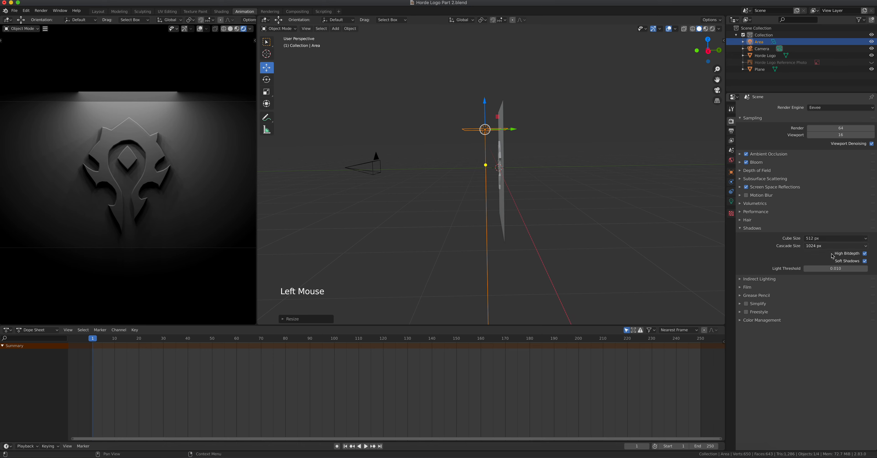
click(836, 269)
mouse_move(836, 269)
mouse_down()
mouse_move(849, 268)
mouse_move(826, 266)
mouse_up()
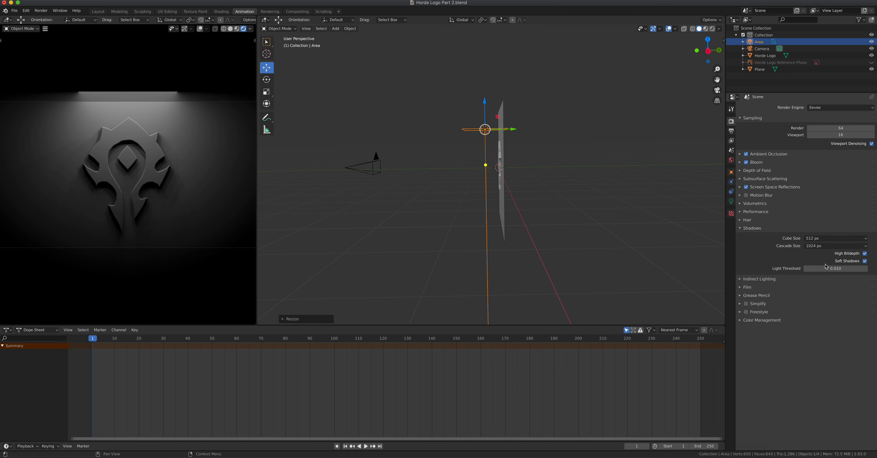
- Compare Soft Shadows off and on, leaving Soft Shadows enabled
click(865, 261)
click(865, 261)
click(865, 262)
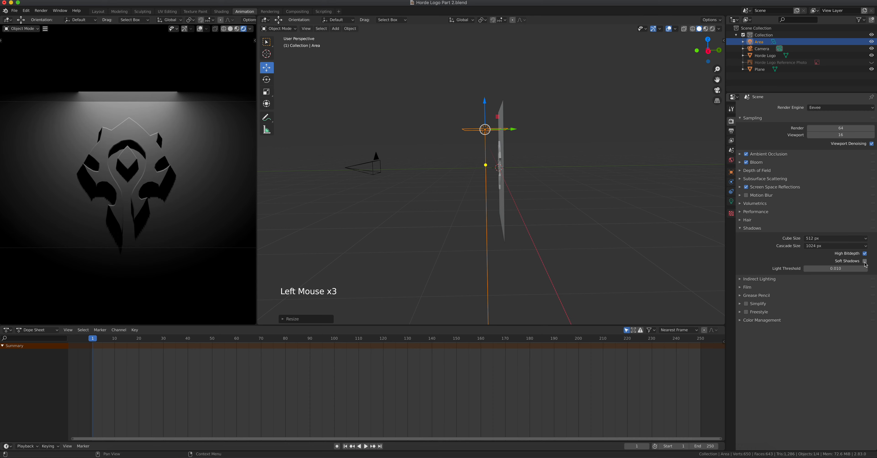
click(864, 261)
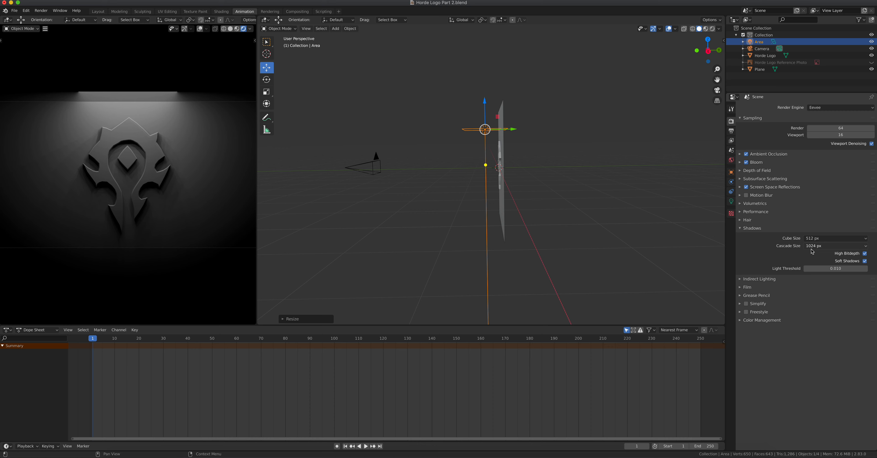
middle_drag(518, 197, 528, 180)
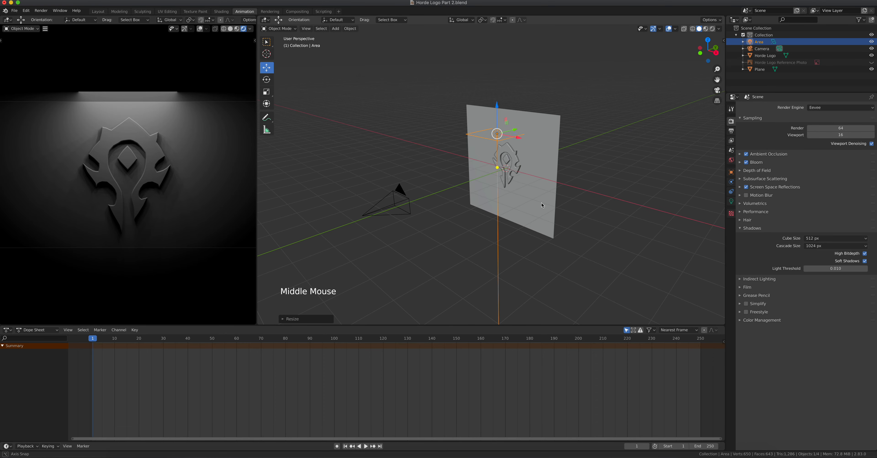
- Select the wall plane, save as Horde Logo Part 3.blend, and close the render window
scroll(528, 181, up, 2)
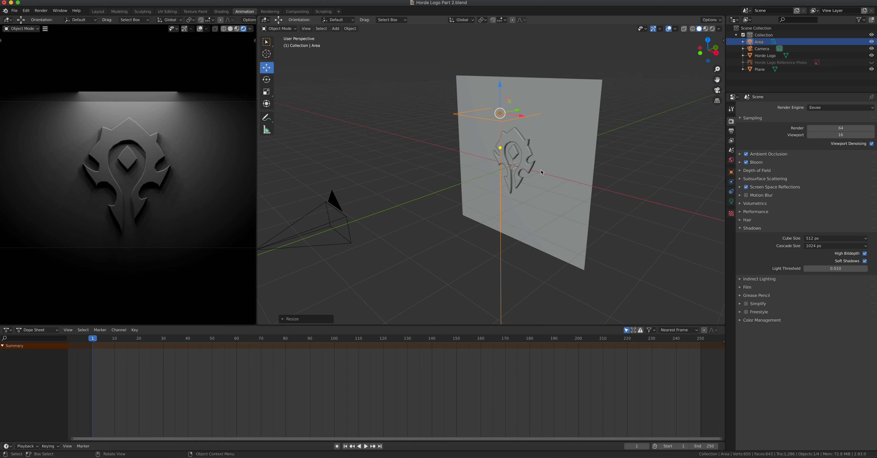
click(548, 153)
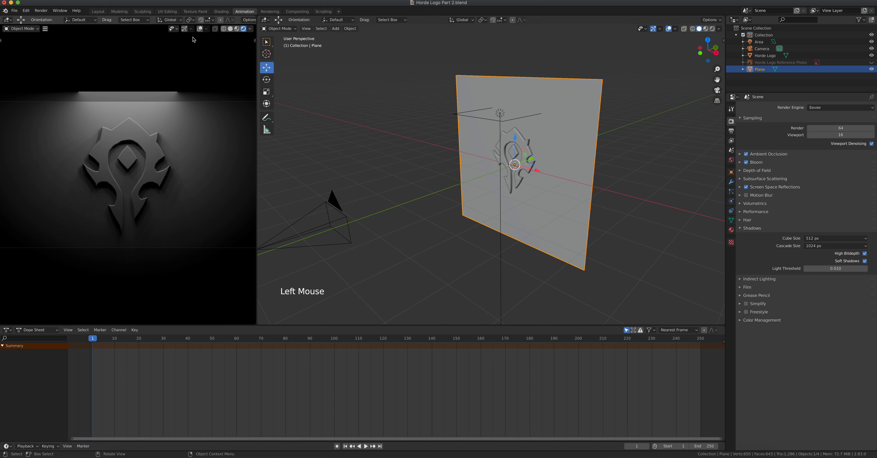
click(16, 11)
mouse_move(21, 19)
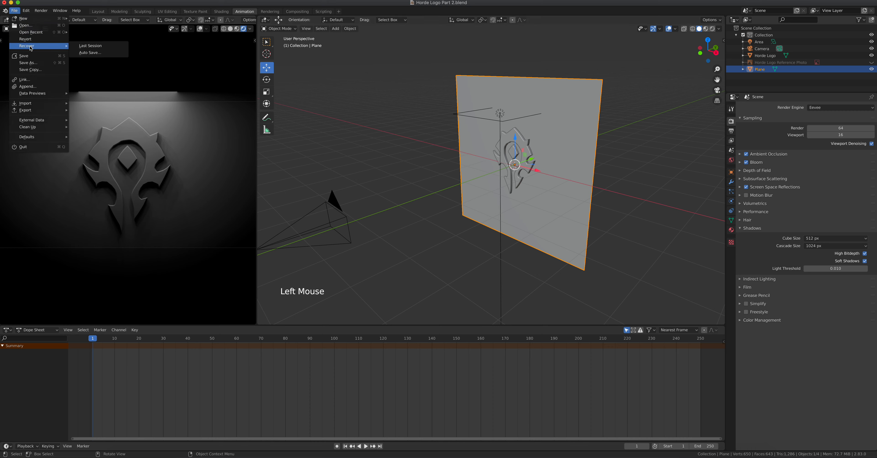
click(32, 65)
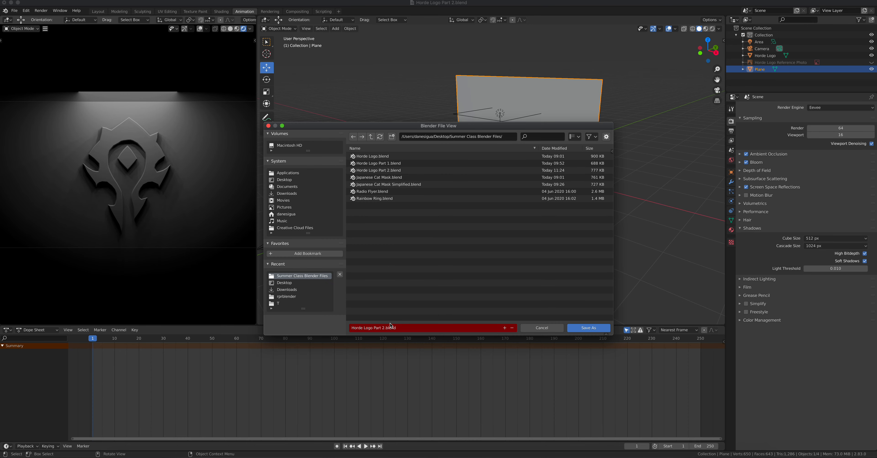
click(386, 329)
click(383, 329)
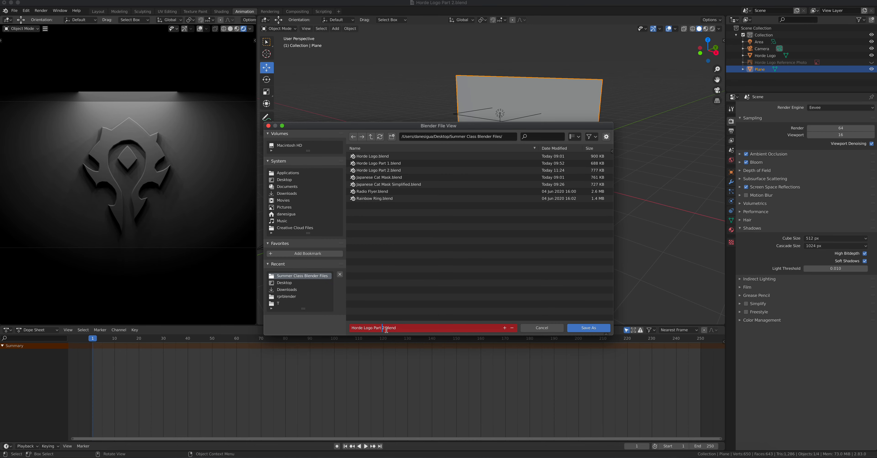
key(Delete)
text(3)
click(581, 329)
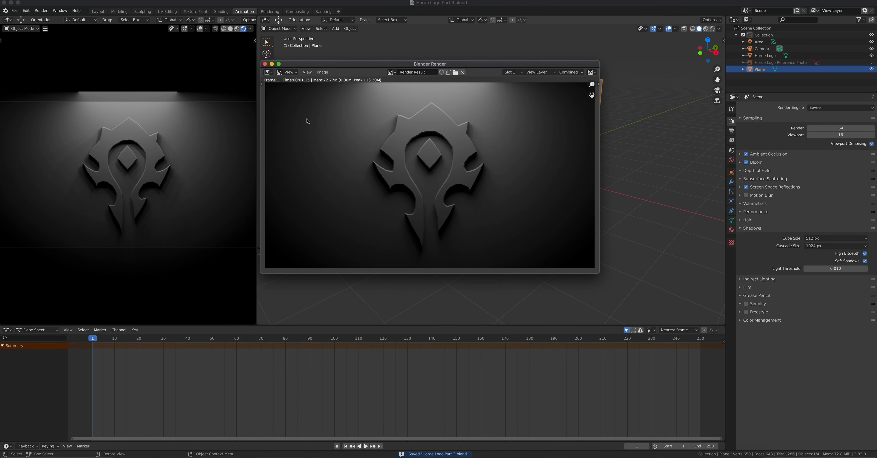
click(265, 63)
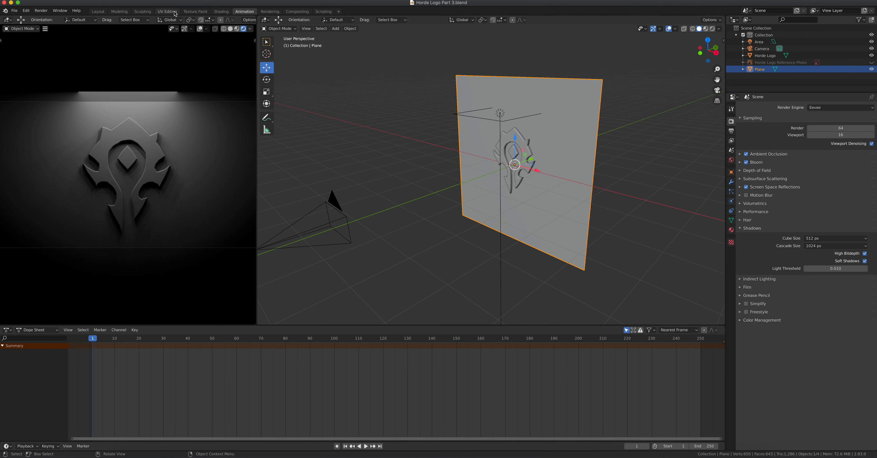
click(167, 12)
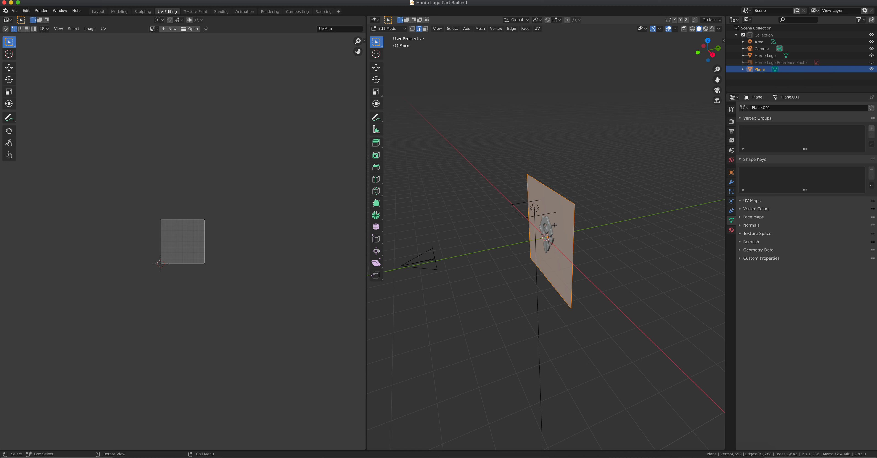
- Deselect the wall's geometry, leave its Edit Mode, and select the Horde Logo object
scroll(555, 225, up, 5)
scroll(172, 250, up, 6)
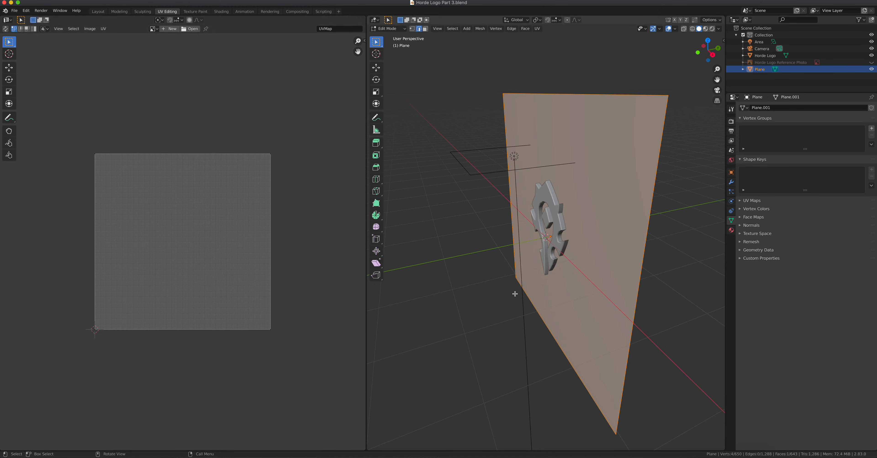
key(alt+a)
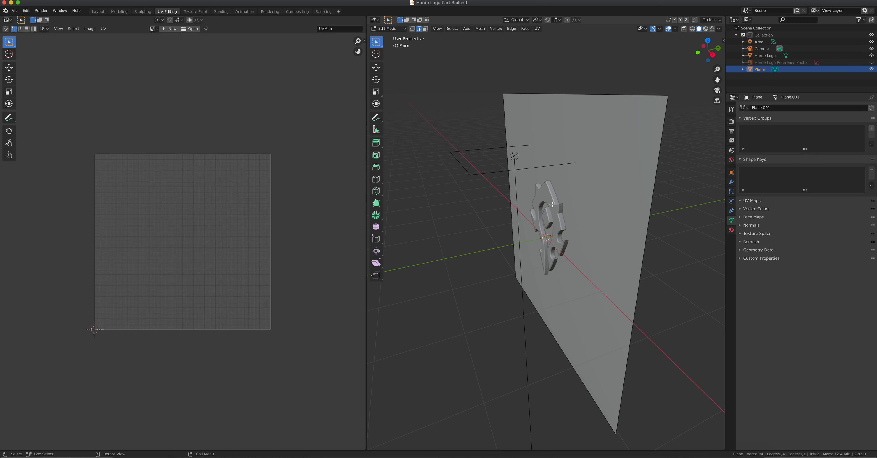
key(Tab)
click(552, 205)
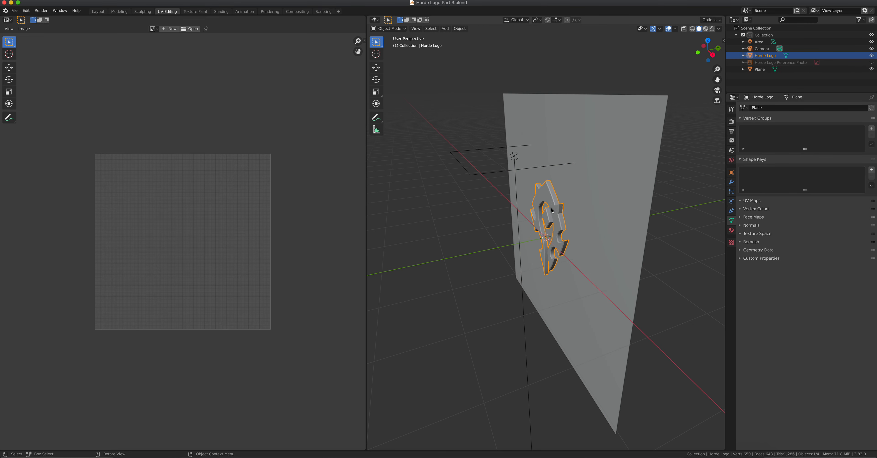
- Enter Edit Mode on the logo, select all its geometry, and switch to front view
key(Tab)
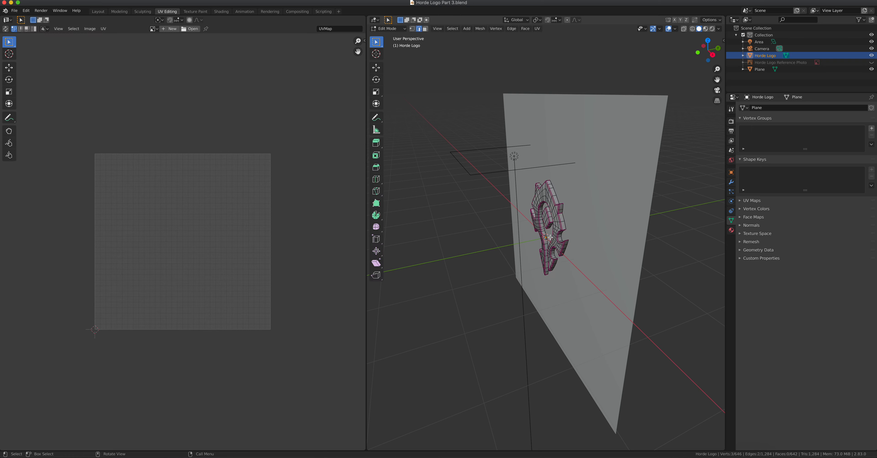
scroll(555, 229, up, 4)
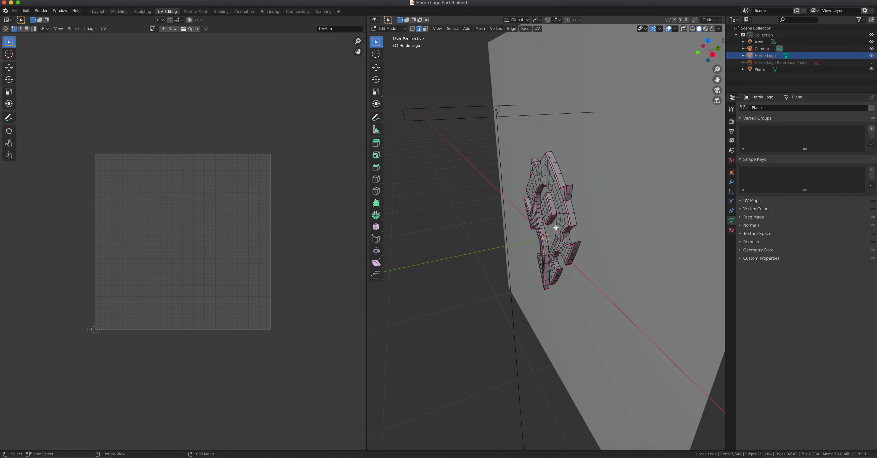
key(a)
middle_drag(557, 227, 531, 229)
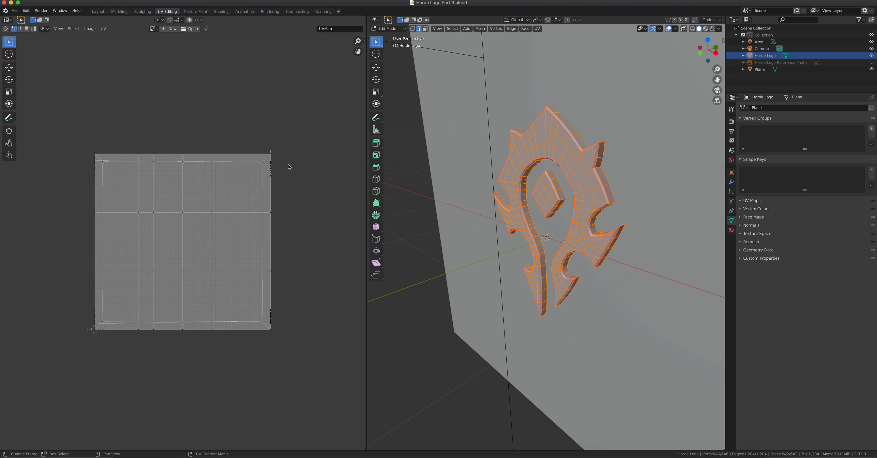
key(KP_1)
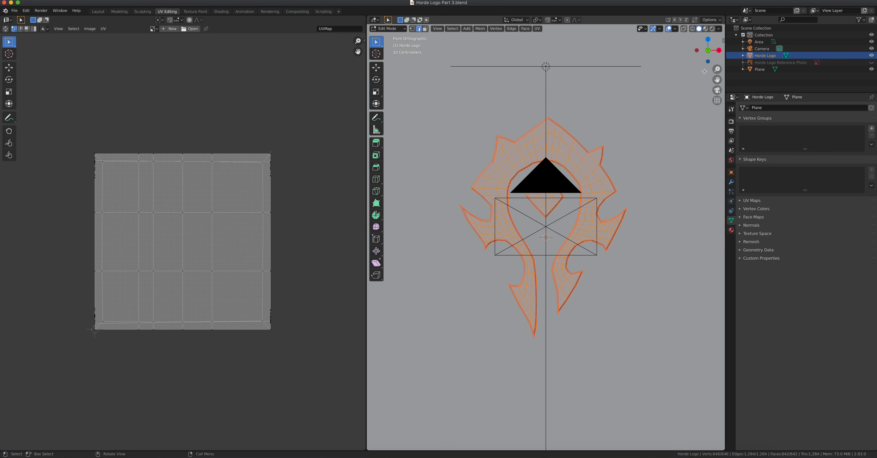
- Project the logo's UVs from the front view, with viewport overlays left visible
click(668, 29)
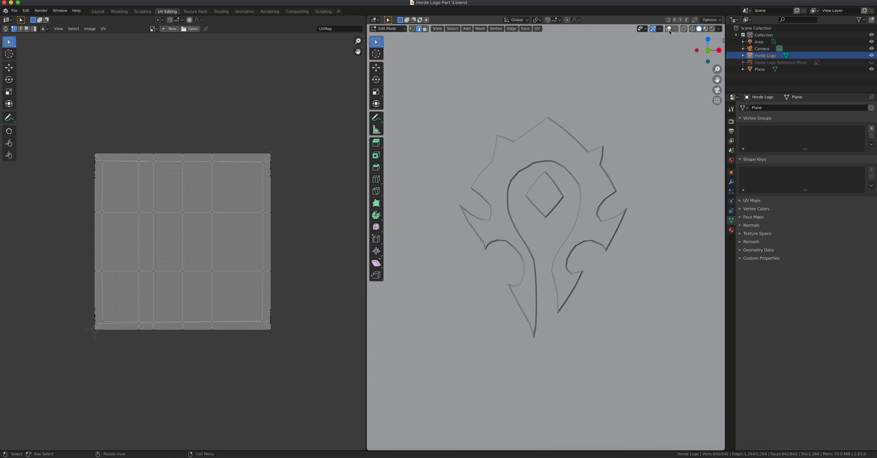
click(668, 30)
click(669, 30)
click(668, 30)
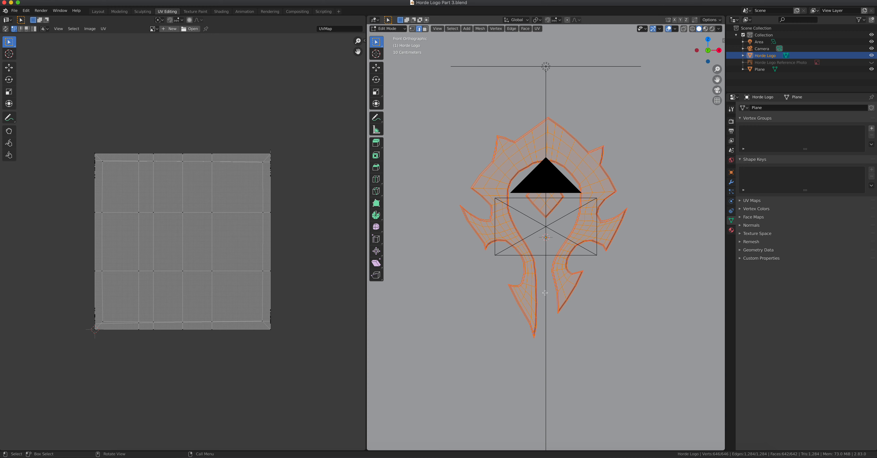
scroll(535, 237, up, 2)
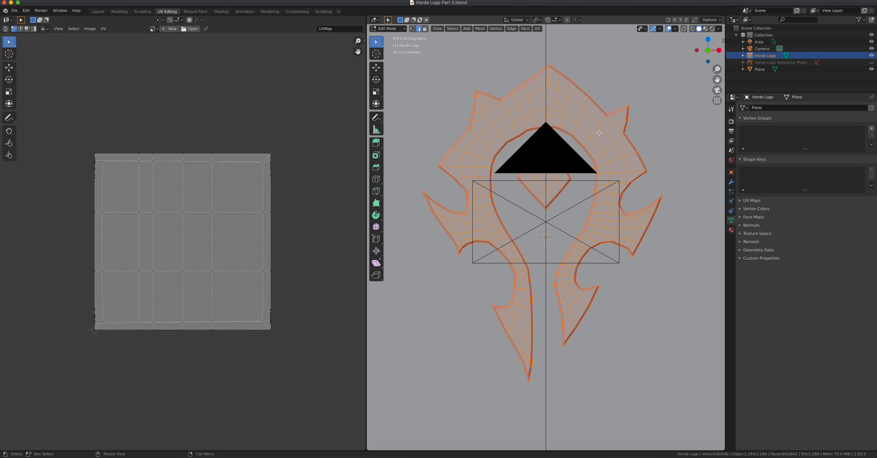
key(u)
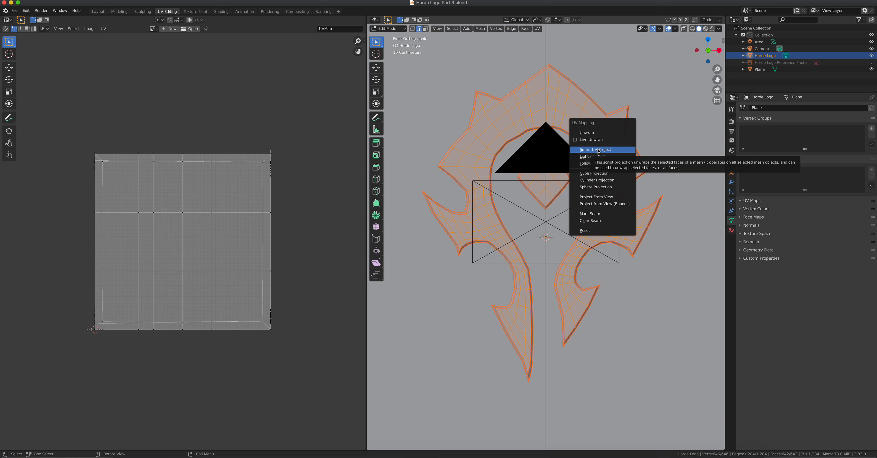
click(596, 197)
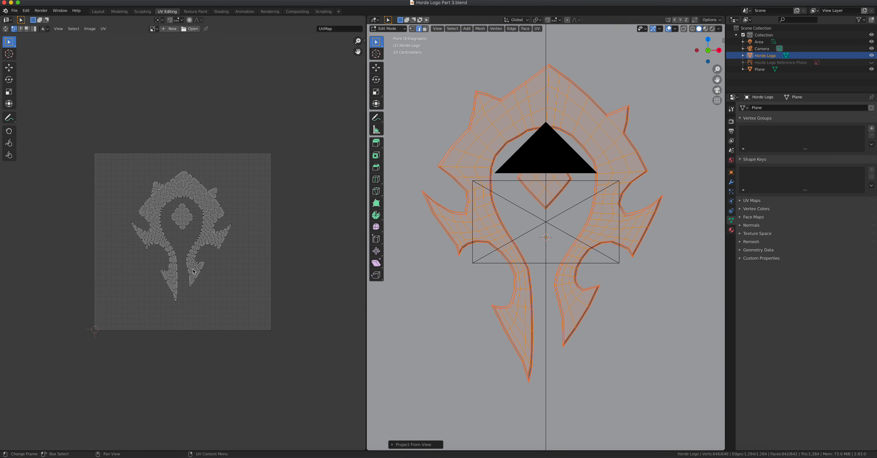
- Scale up and move the projected UVs so they fill and centre in the UV square
key(a)
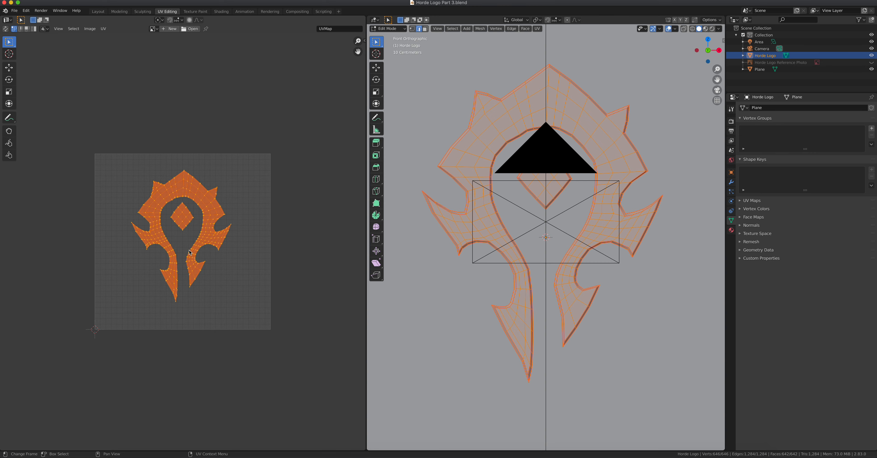
key(s)
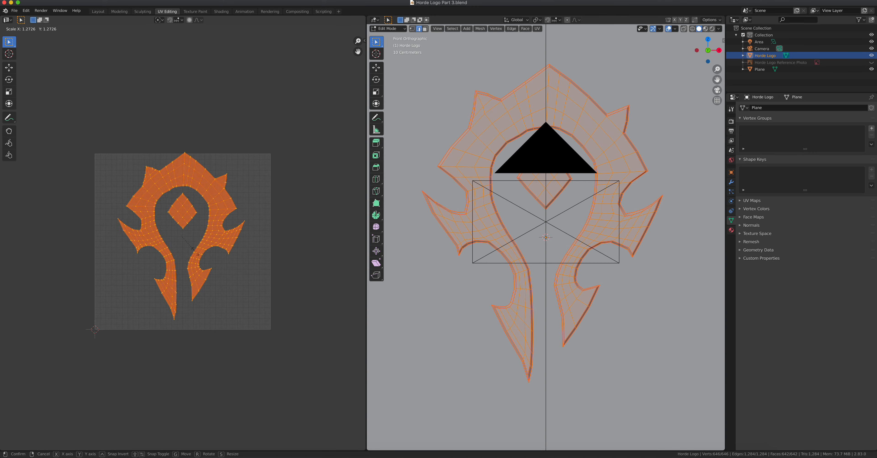
click(196, 252)
key(g)
click(197, 261)
key(s)
click(204, 262)
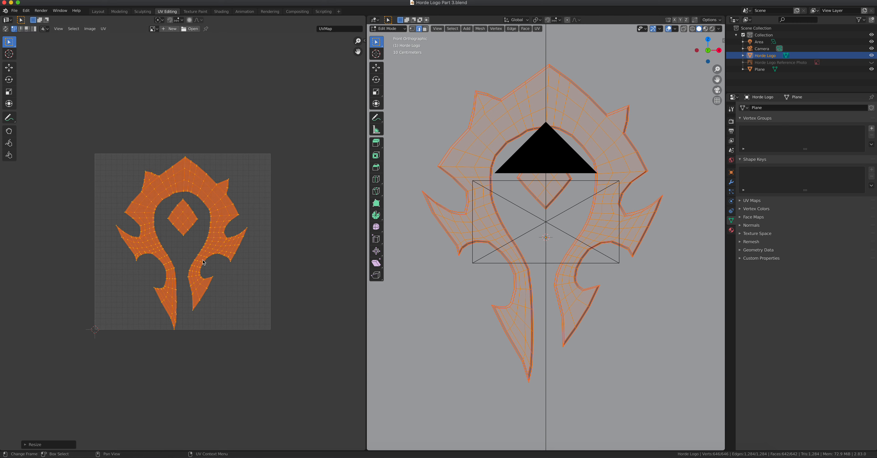
key(g)
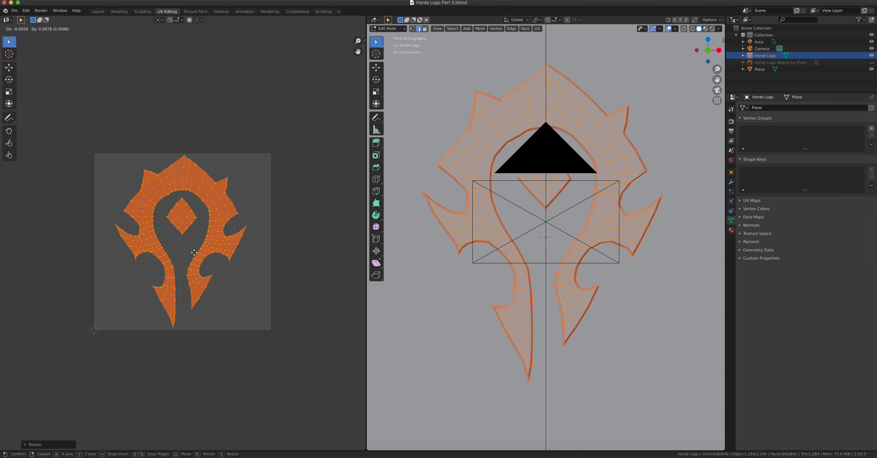
click(194, 253)
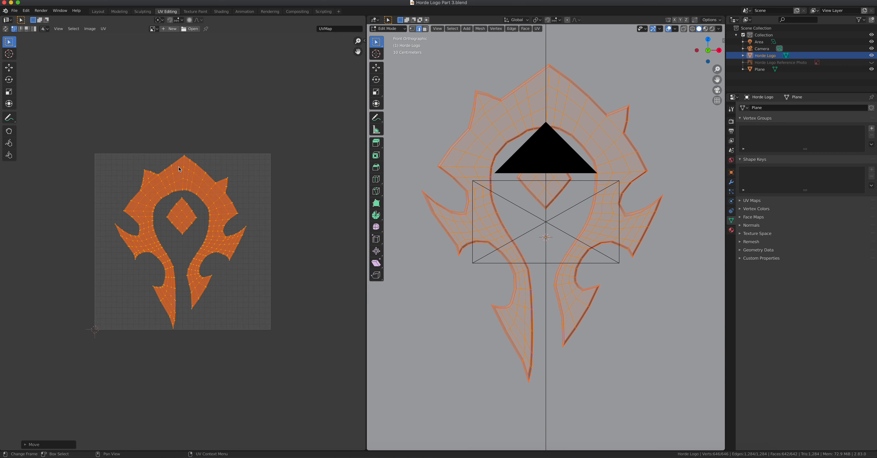
- Orbit to an angled view of the logo, clear the selection, and switch to face select mode
scroll(180, 170, up, 4)
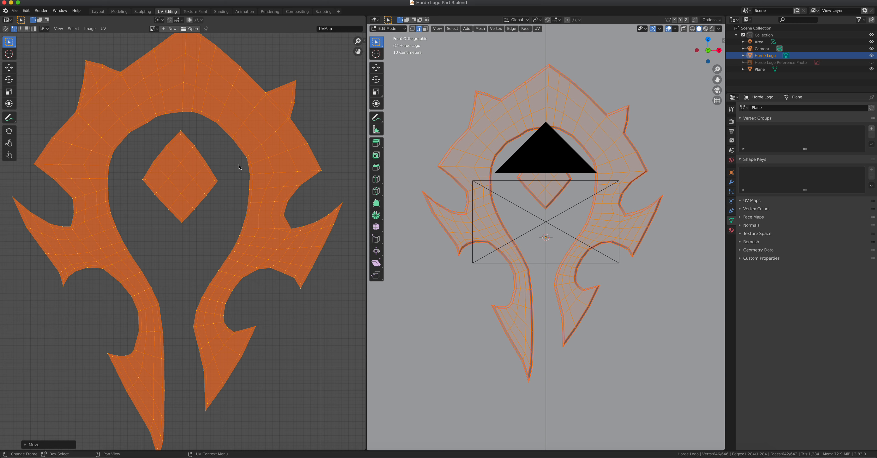
middle_drag(564, 236, 592, 178)
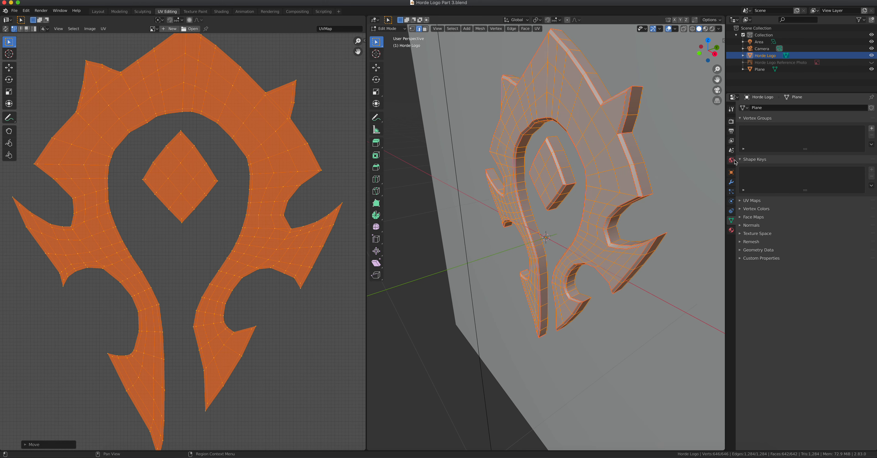
click(638, 163)
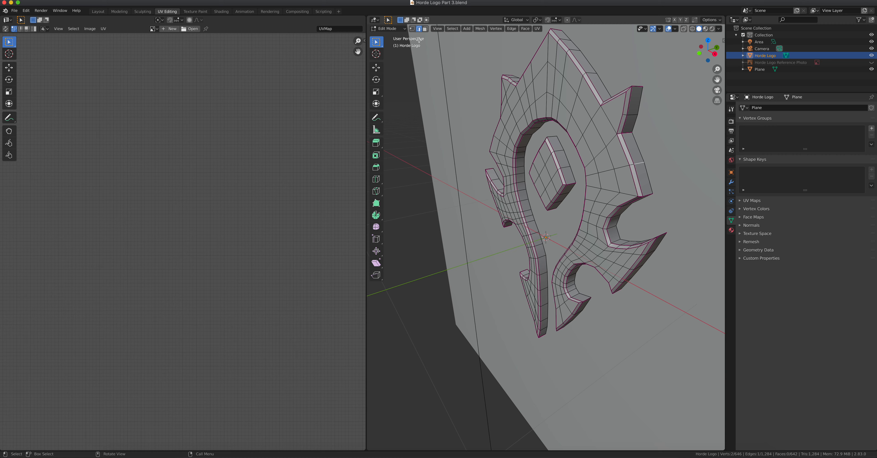
click(425, 28)
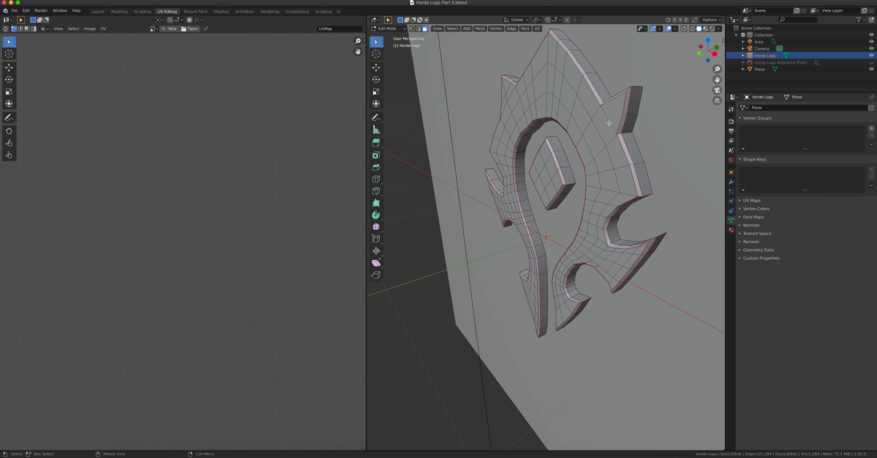
- Select the outer side-wall and inner diamond face loops and unwrap them into one UV strip
alt+click(639, 164)
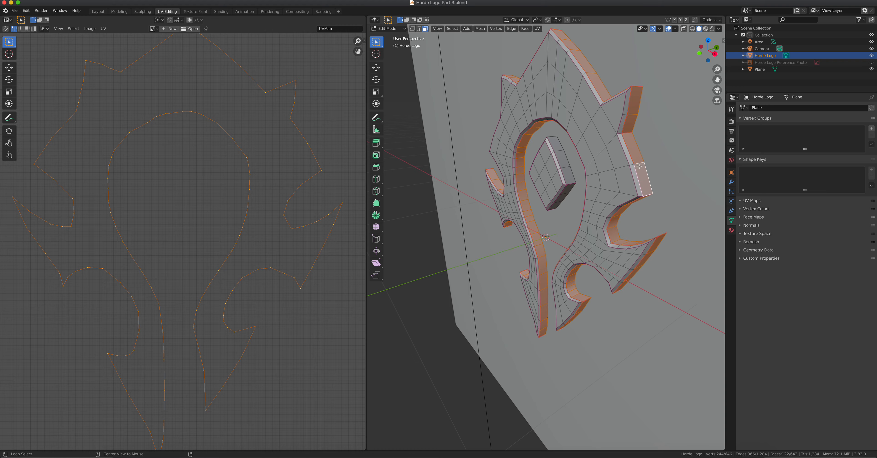
alt+shift+click(567, 167)
mouse_move(567, 166)
middle_down()
mouse_move(574, 165)
mouse_move(526, 167)
mouse_move(534, 178)
mouse_move(552, 176)
middle_up()
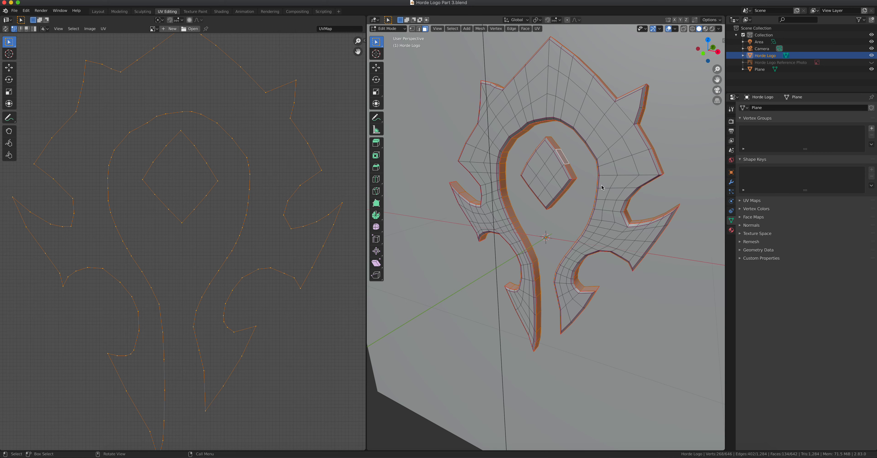
key(u)
click(601, 126)
scroll(289, 211, down, 3)
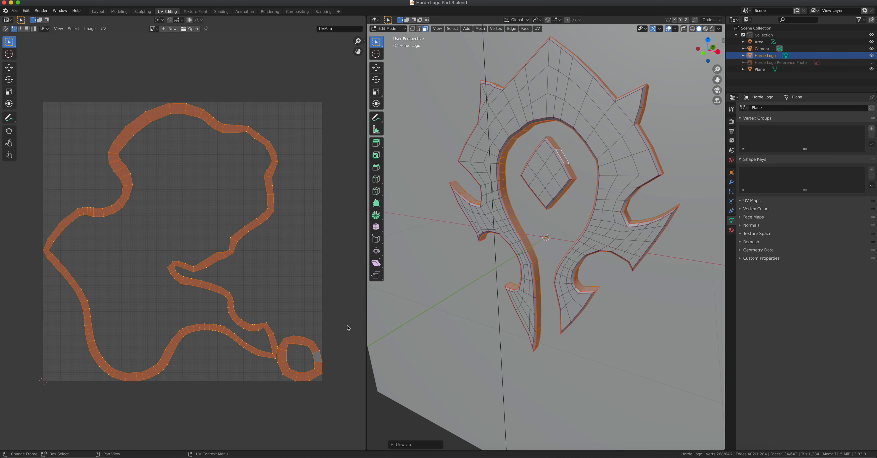
click(221, 11)
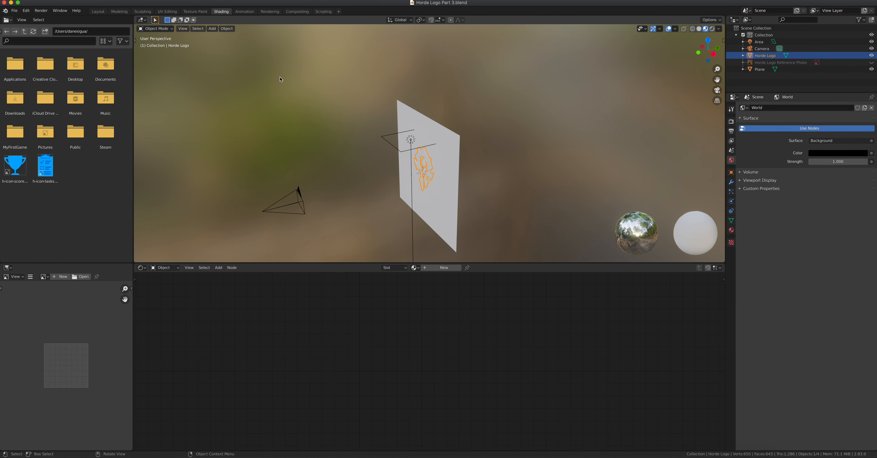
- Orbit to face the logo, select the wall plane, and switch the viewport to Rendered shading
scroll(442, 161, up, 5)
middle_drag(417, 188, 462, 158)
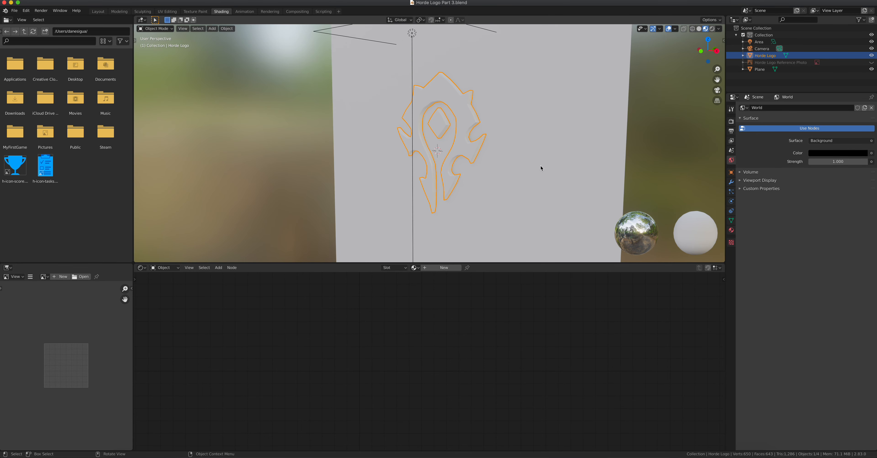
click(520, 158)
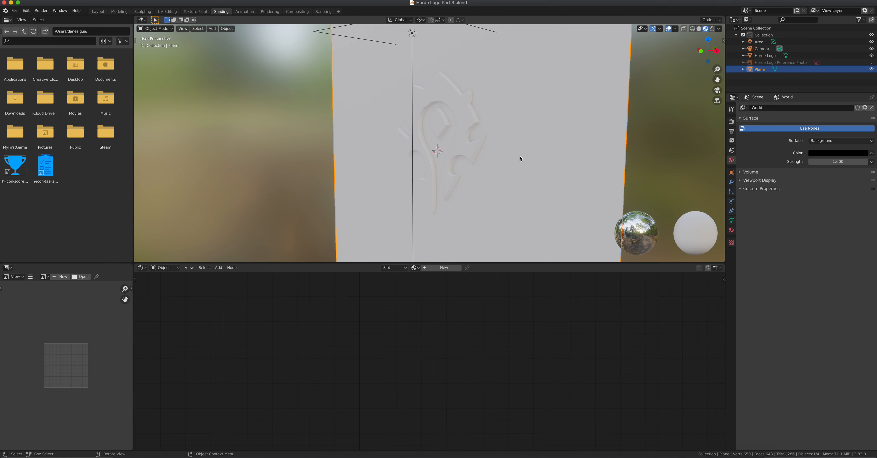
click(712, 29)
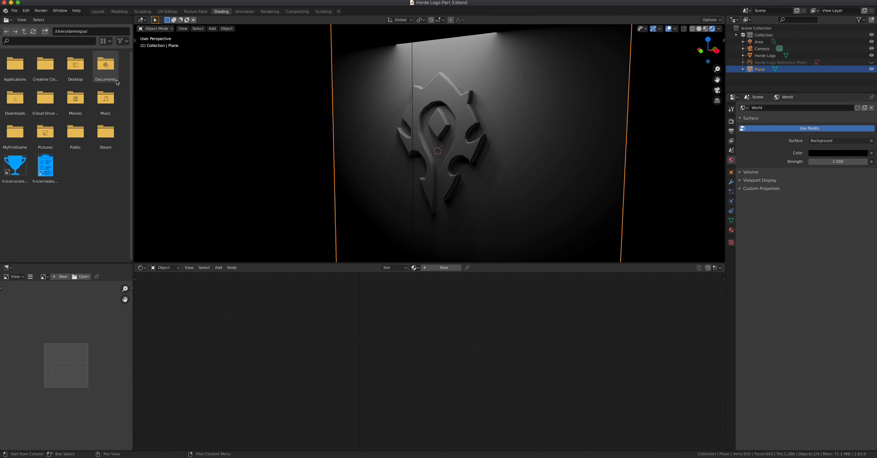
- Browse to Downloads > Concrete022_4K-JPG, inspect the four maps, and show them as a vertical list
double_click(15, 101)
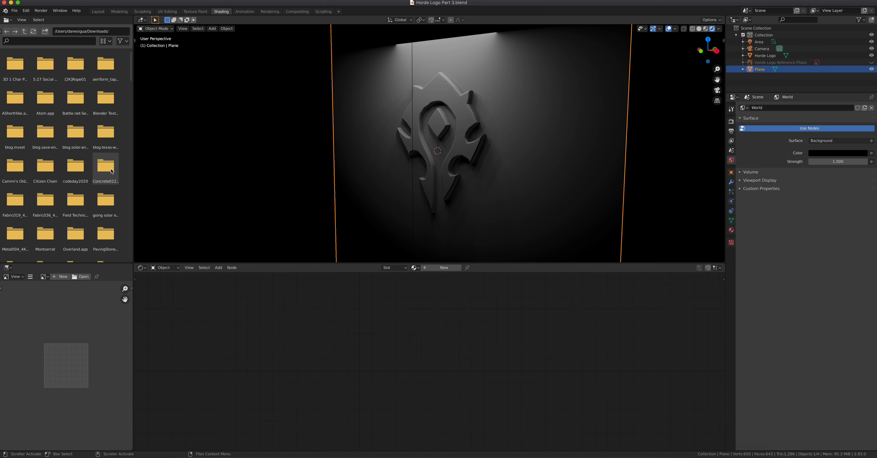
double_click(112, 171)
click(16, 73)
click(45, 66)
click(76, 66)
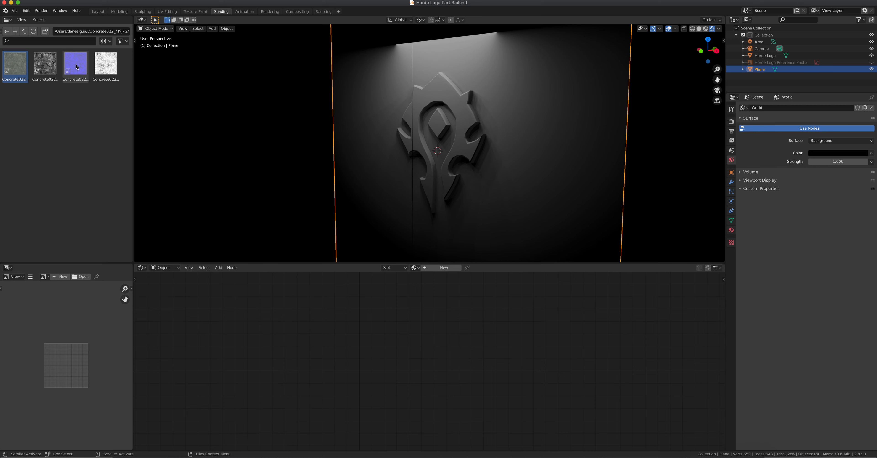
click(114, 66)
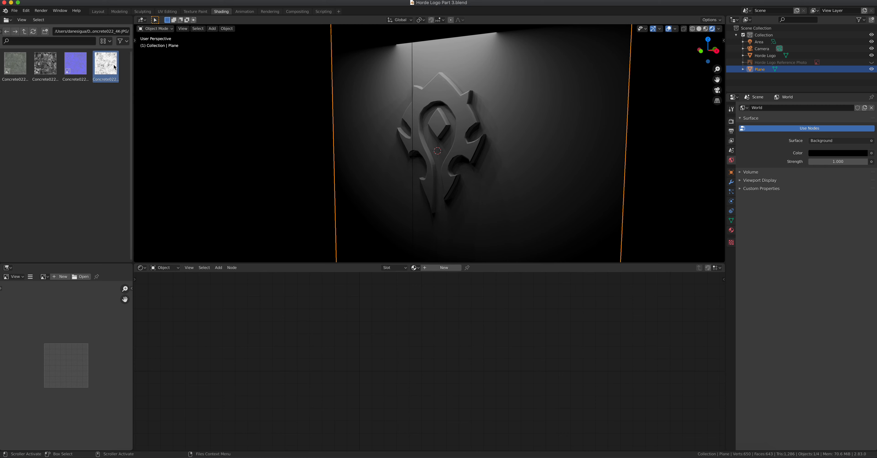
click(112, 41)
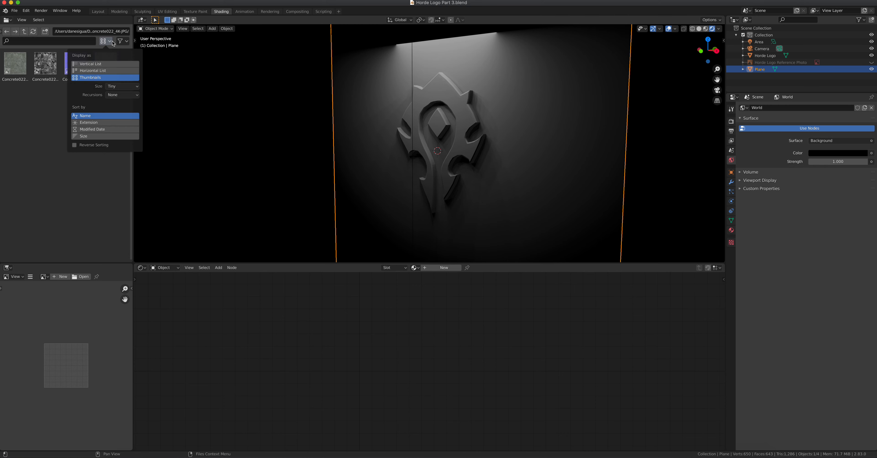
click(103, 65)
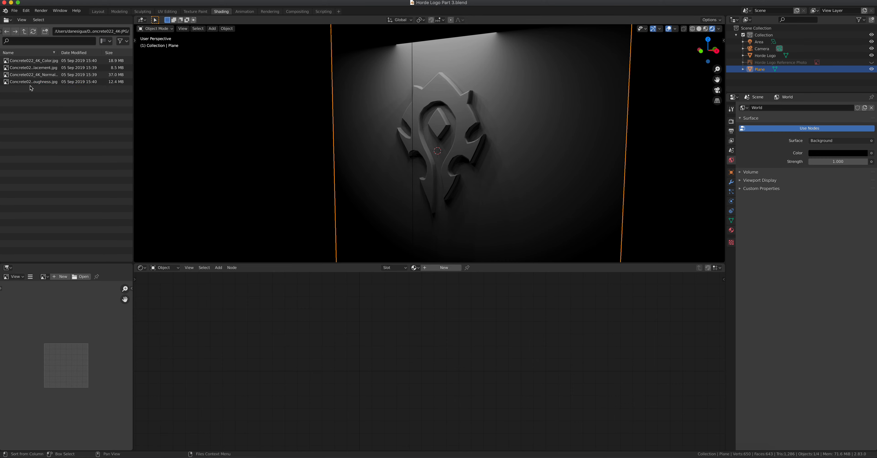
- Drag Concrete022_4K_Color.jpg toward the node editor and show the wall plane's Material Properties
click(23, 62)
drag(10, 62, 251, 336)
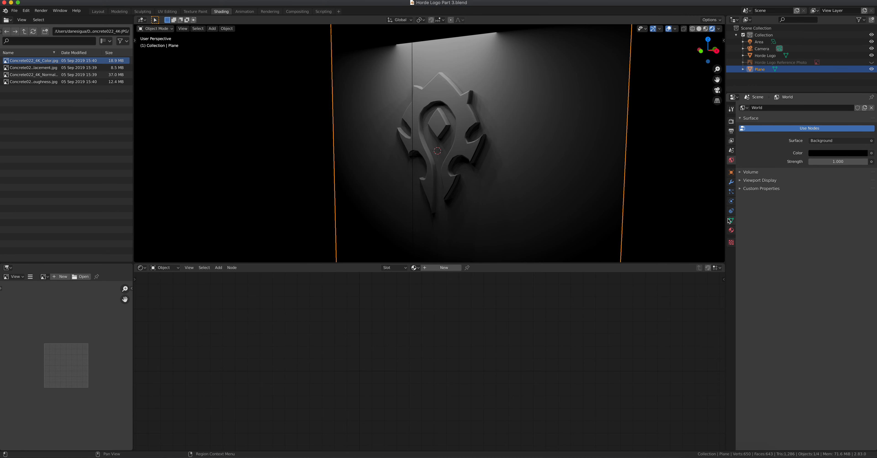
click(731, 230)
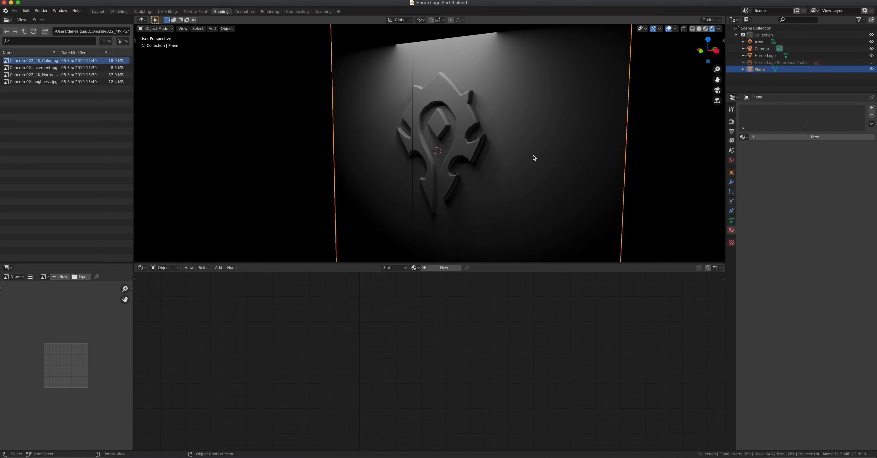
- Create a new wall material with Concrete022_4K_Color.jpg feeding the Principled BSDF Base Color
click(816, 137)
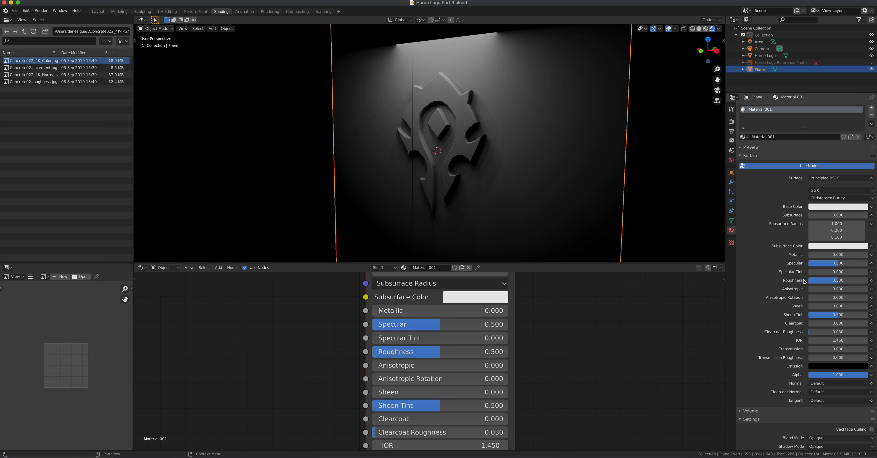
middle_drag(422, 334, 502, 412)
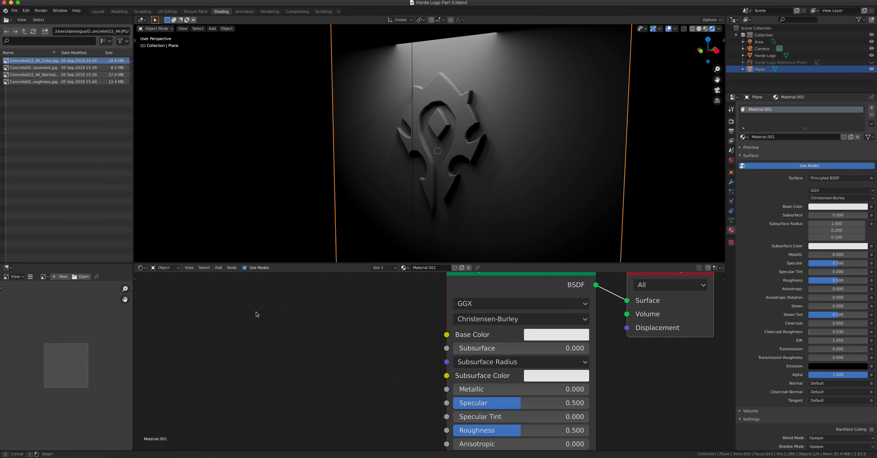
drag(7, 62, 259, 333)
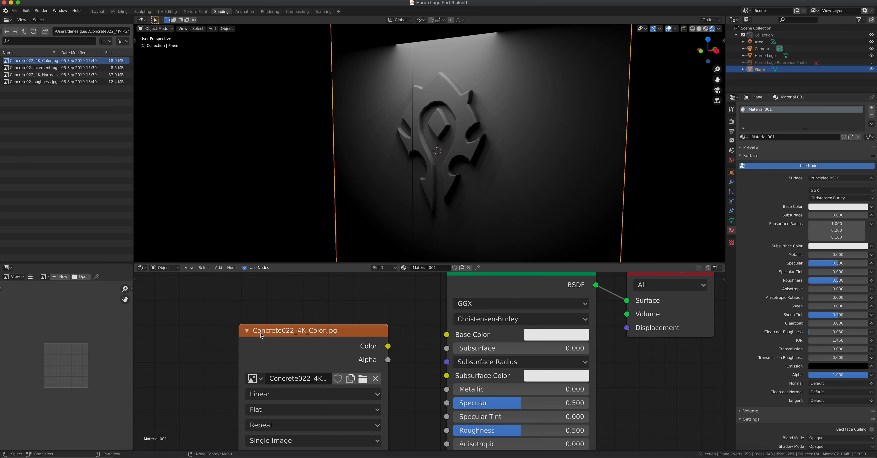
scroll(440, 368, down, 2)
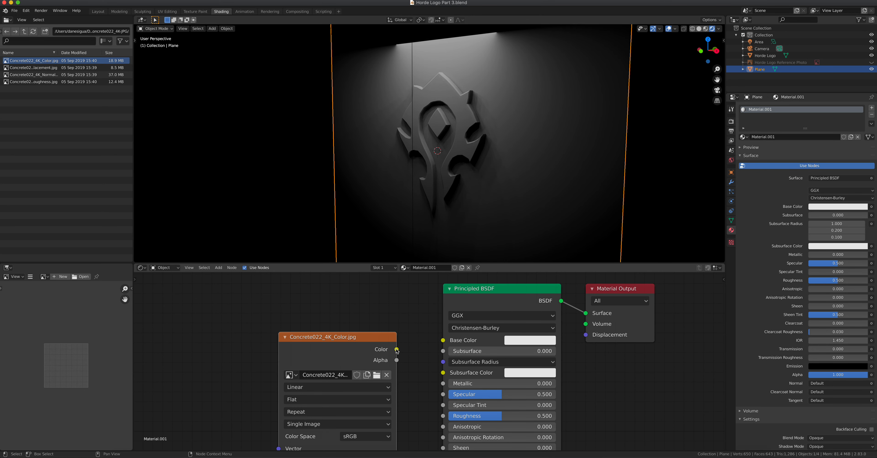
drag(397, 351, 446, 342)
middle_drag(478, 150, 504, 152)
scroll(493, 135, up, 5)
scroll(504, 152, down, 2)
scroll(504, 153, down, 4)
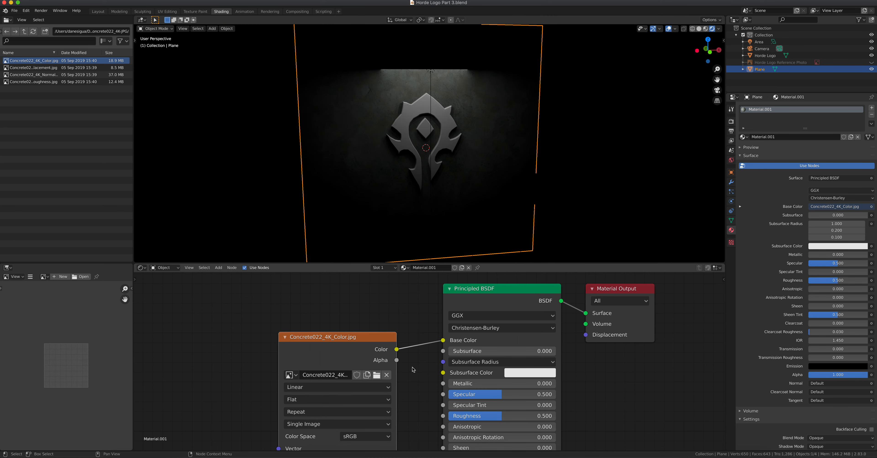
middle_drag(442, 133, 463, 121)
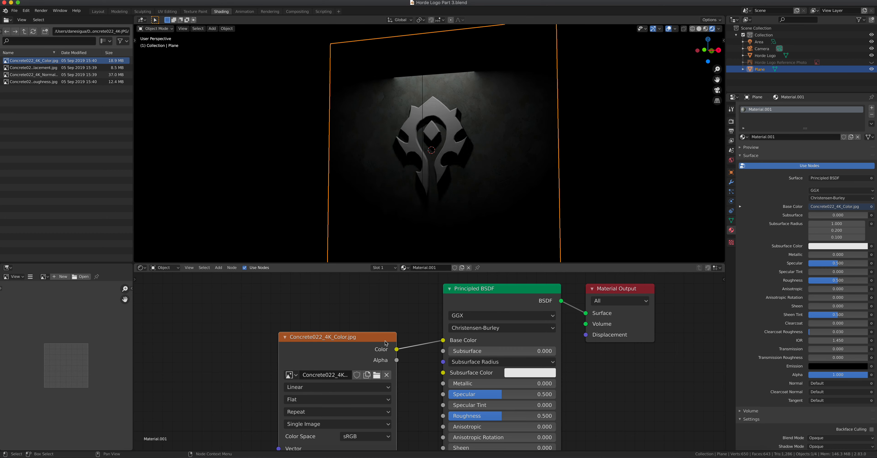
- Delete the concrete texture node and set the wall's Base Color to a saturated dark red (V 0.686)
key(x)
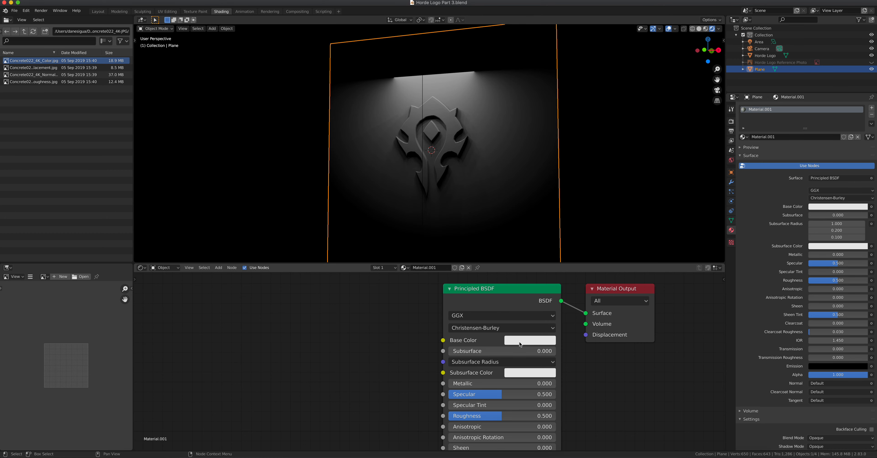
click(528, 340)
drag(547, 235, 547, 271)
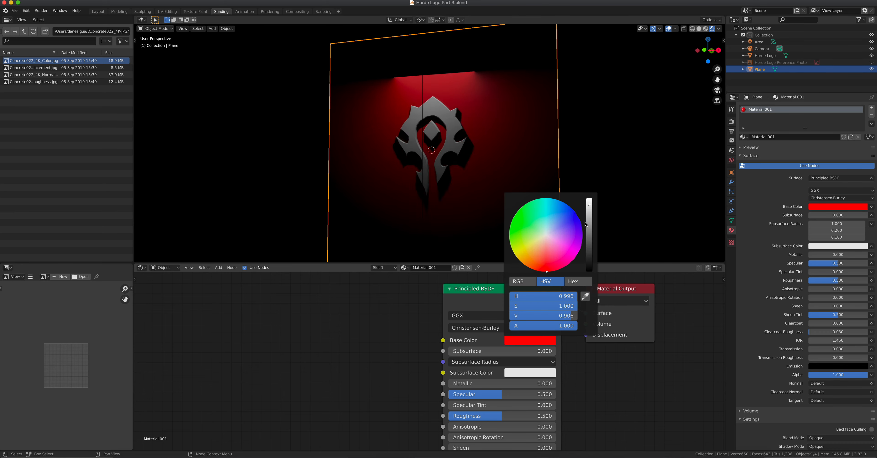
drag(588, 205, 589, 221)
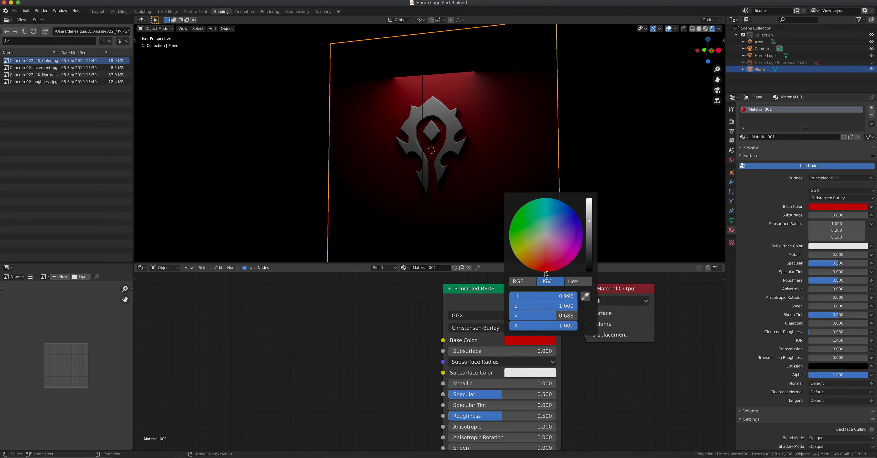
drag(548, 273, 543, 272)
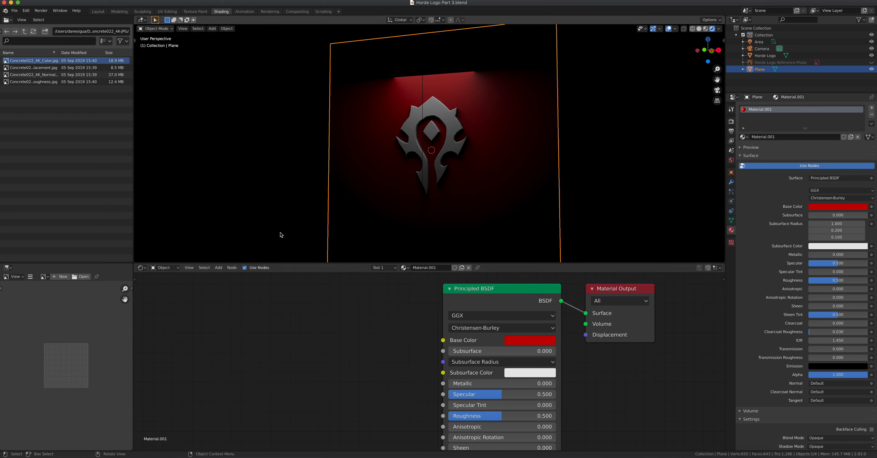
- Add the Concrete022_4K_Normal.jpg texture node to the wall material, placed below the shader
click(18, 75)
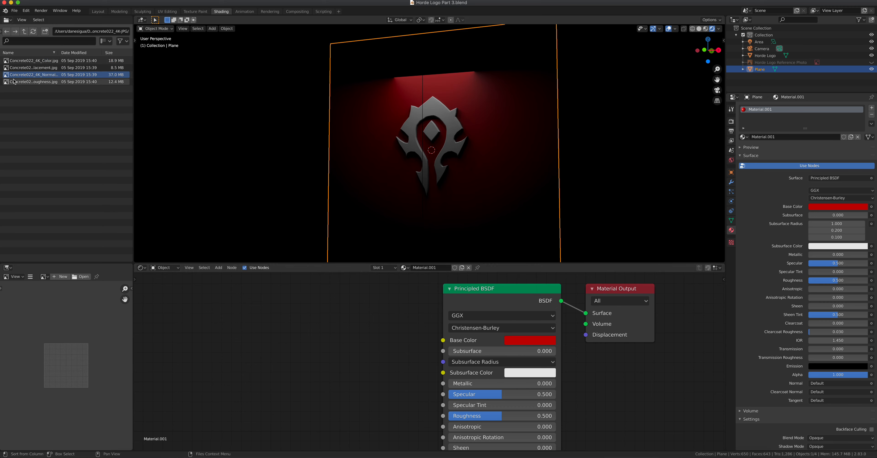
drag(6, 77, 234, 328)
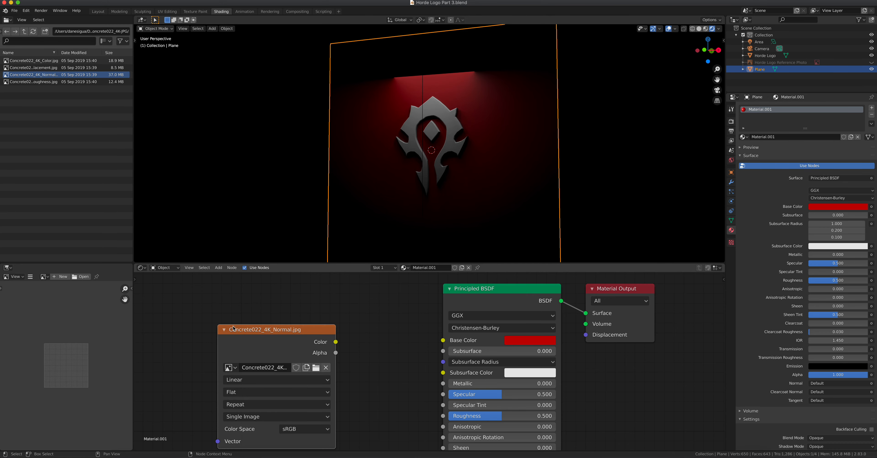
middle_drag(364, 363, 377, 335)
drag(323, 305, 355, 442)
middle_drag(387, 433, 332, 325)
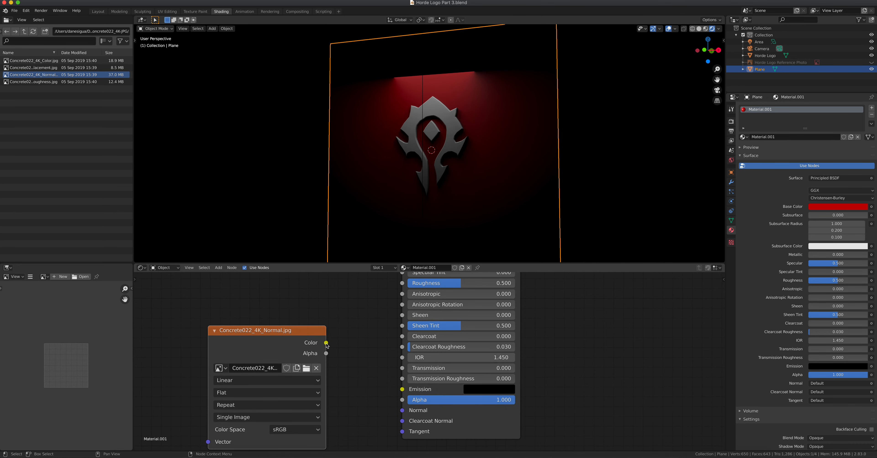
drag(298, 334, 246, 334)
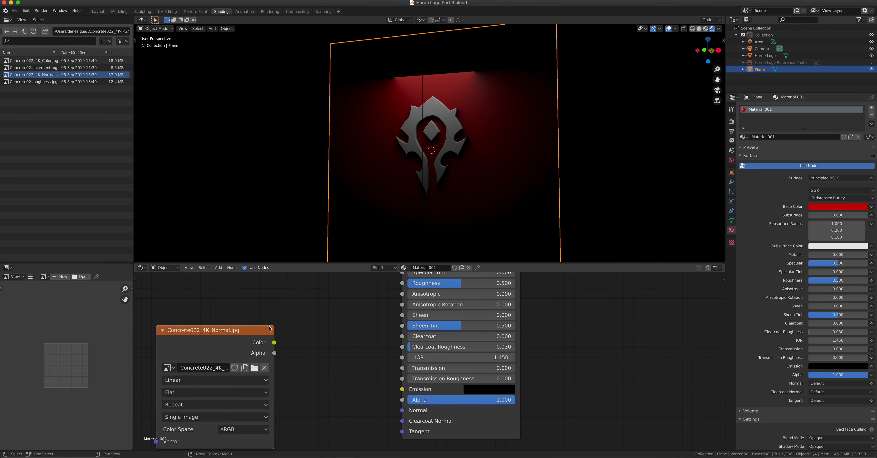
- Add a Normal Map node between the texture's Color and the shader's Normal input
click(218, 267)
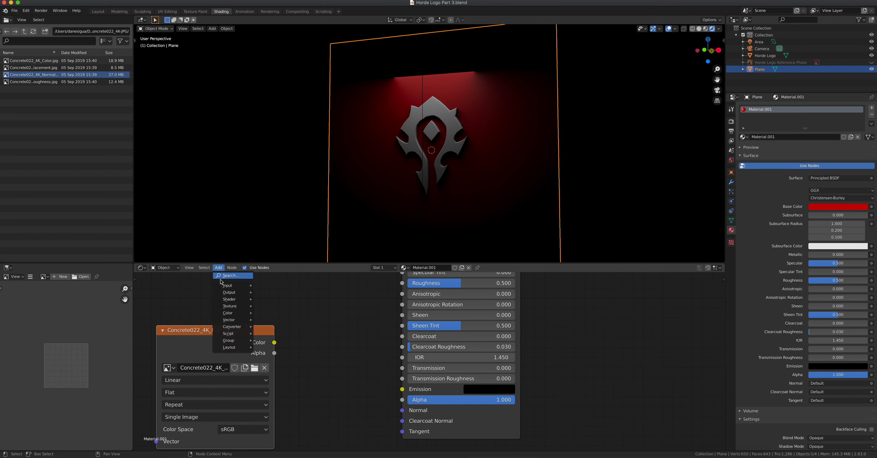
mouse_move(234, 320)
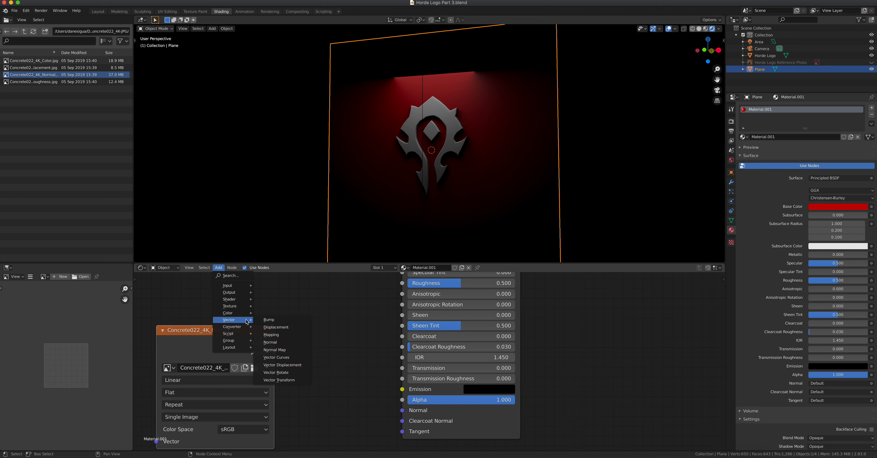
click(290, 350)
click(295, 337)
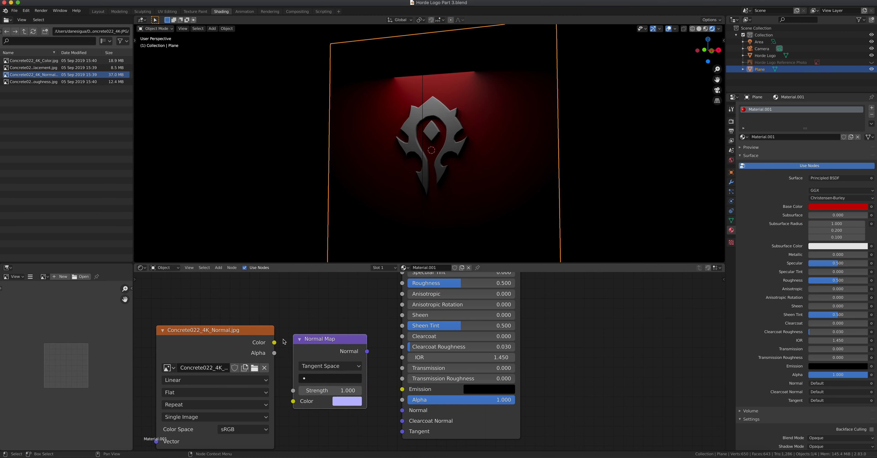
drag(274, 341, 307, 404)
drag(367, 351, 402, 410)
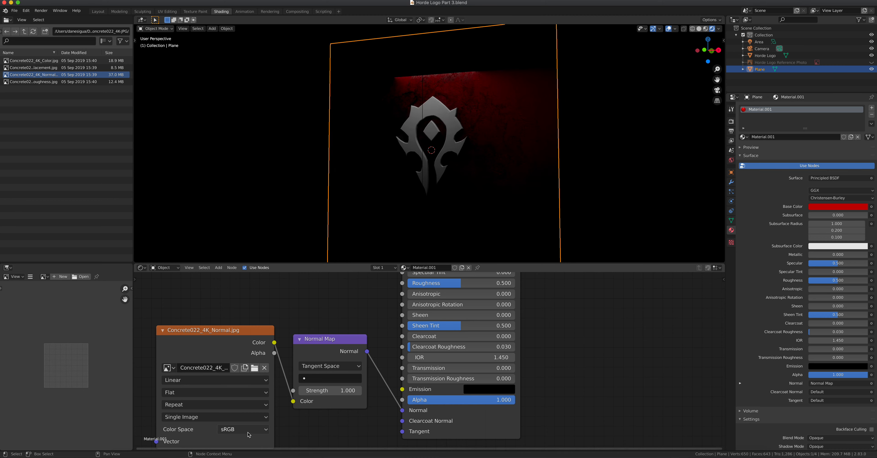
- Set the normal texture's colour space to Non-Color and the Normal Map strength to 1.000
click(225, 429)
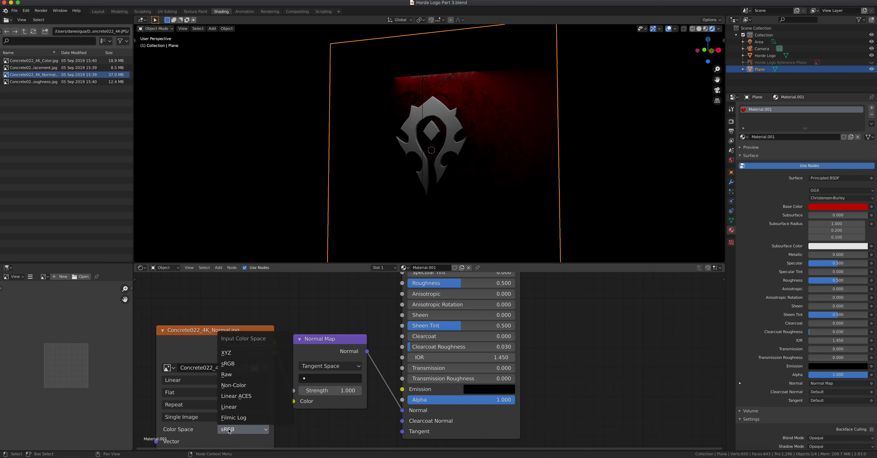
click(243, 388)
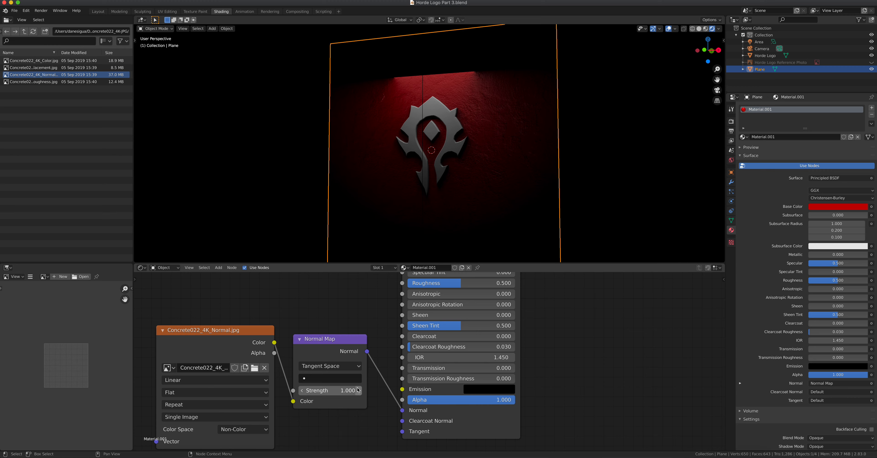
scroll(483, 139, up, 4)
middle_drag(484, 147, 450, 155)
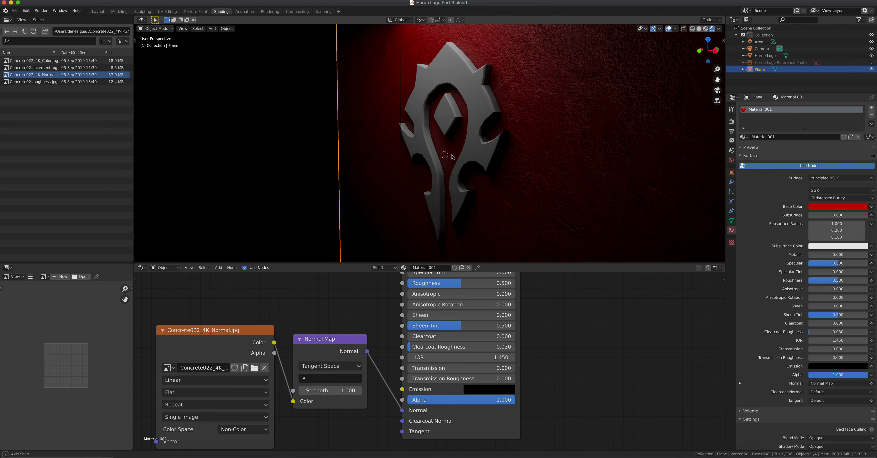
drag(319, 391, 323, 392)
click(323, 392)
text(4.6)
text(1)
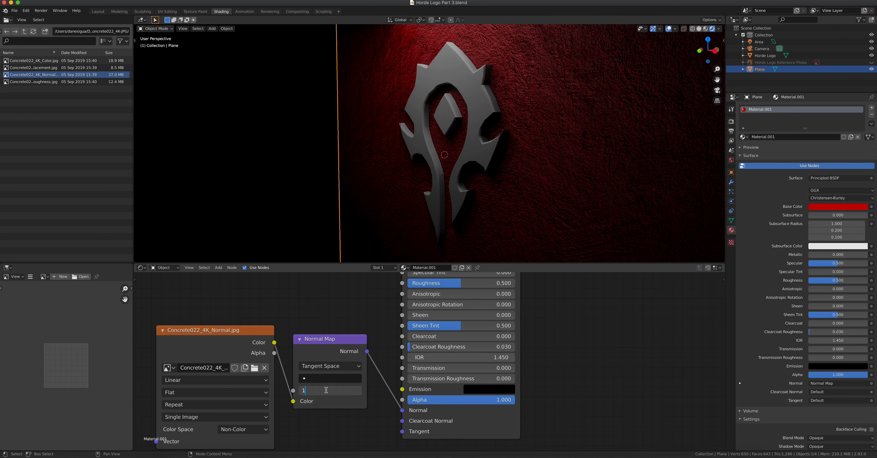
key(Return)
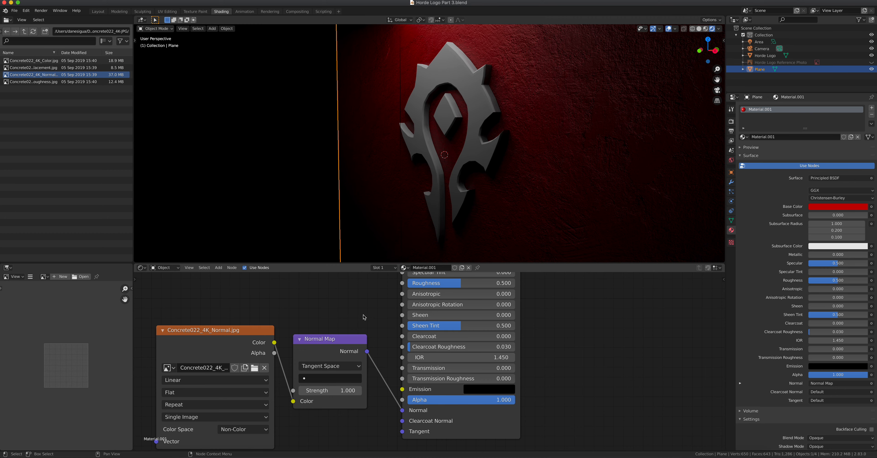
middle_drag(364, 318, 377, 375)
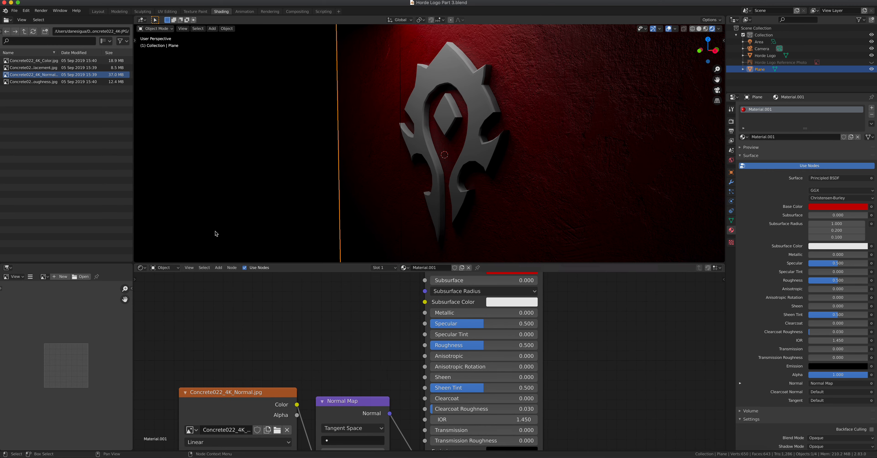
click(5, 83)
- Link Concrete022_4K_Roughness.jpg to the wall's Roughness, then give the Horde Logo a new material
drag(6, 85, 225, 278)
drag(296, 289, 425, 345)
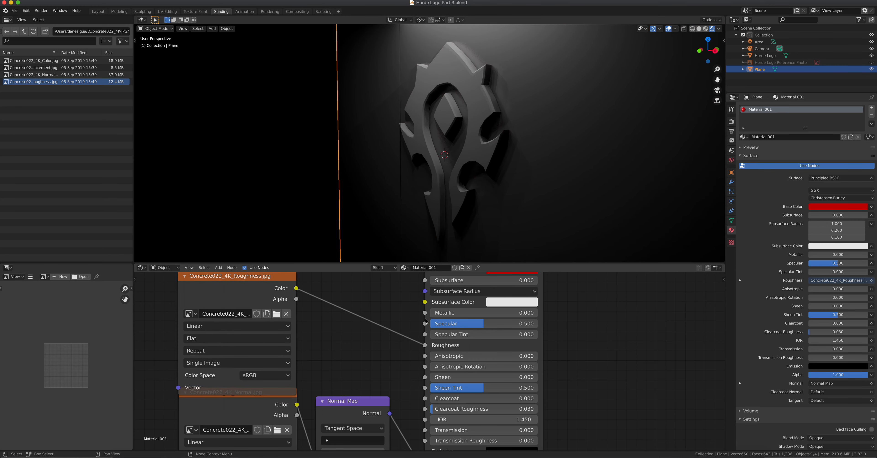
middle_drag(473, 204, 505, 202)
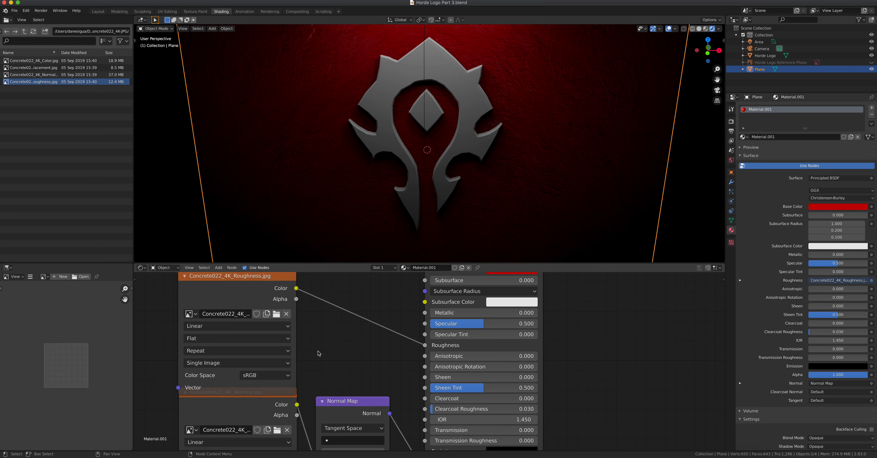
scroll(320, 352, down, 2)
drag(305, 304, 297, 290)
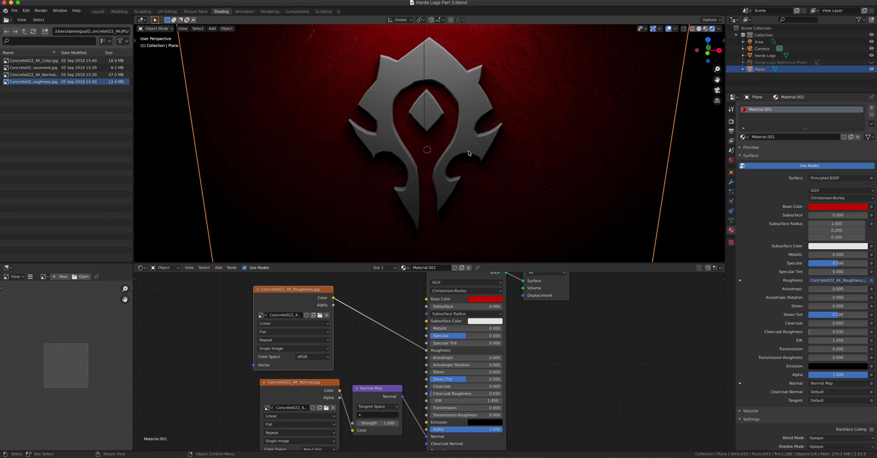
click(469, 153)
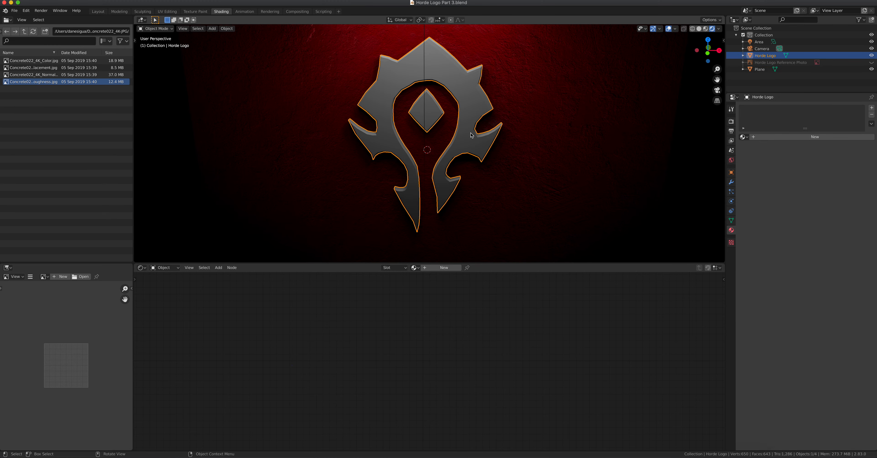
click(814, 137)
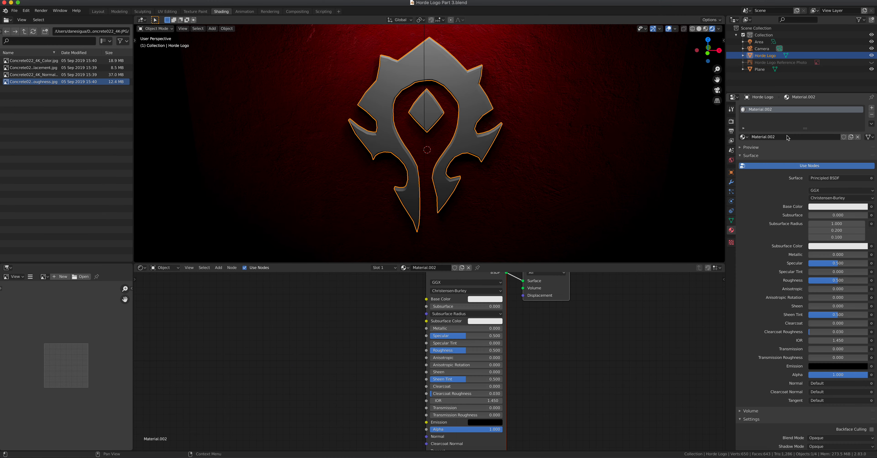
- Set the logo material's Metallic to 1 and feed Metal004_4K_Color.jpg into Base Color
drag(814, 256, 874, 256)
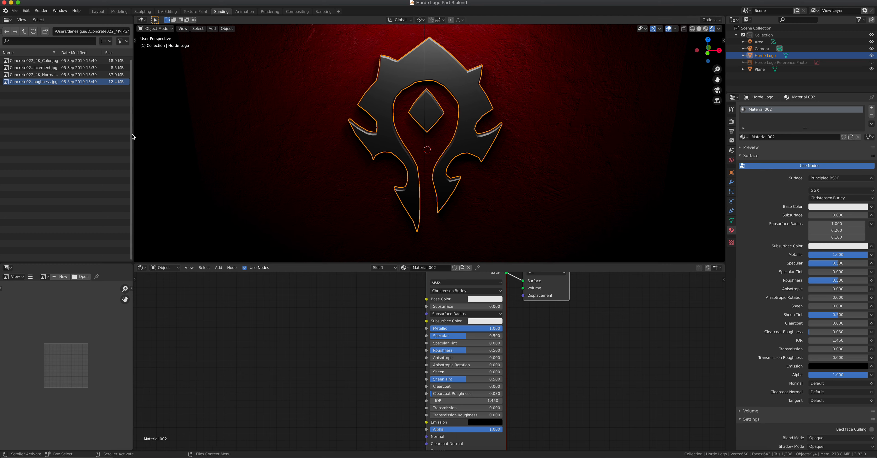
click(25, 35)
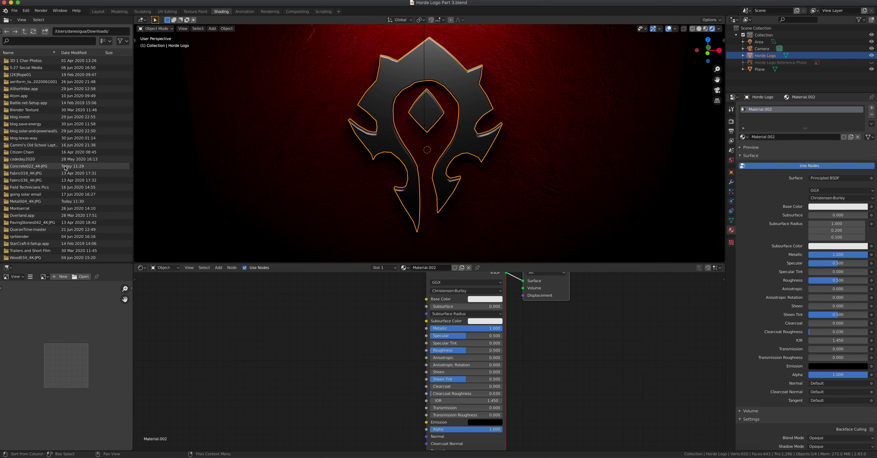
click(52, 204)
double_click(52, 204)
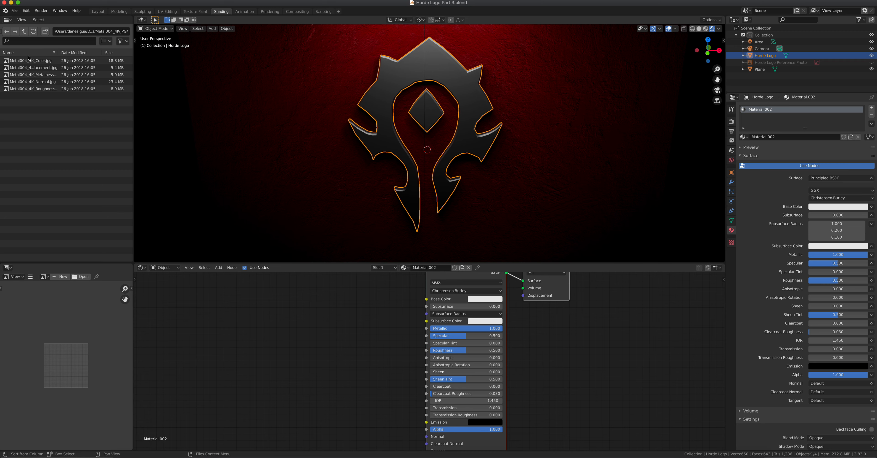
click(8, 61)
drag(7, 63, 262, 308)
drag(321, 310, 425, 300)
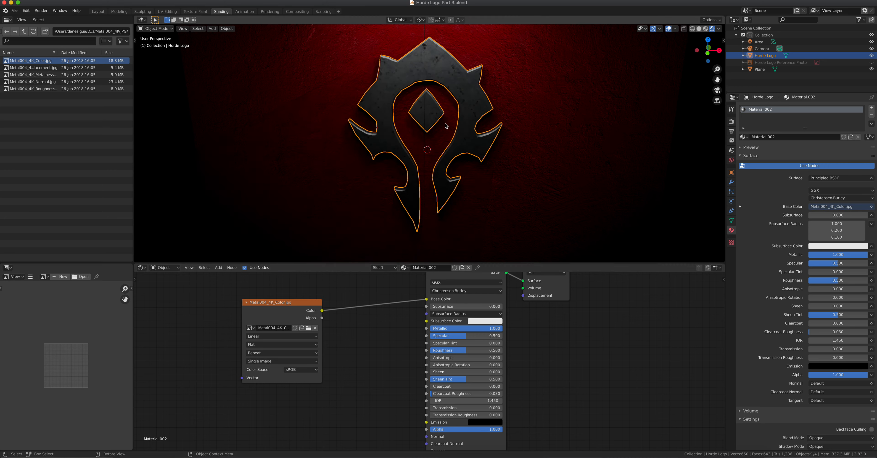
- Orbit around the Horde logo to inspect its textured metal surface
middle_drag(437, 155, 368, 160)
scroll(426, 120, up, 3)
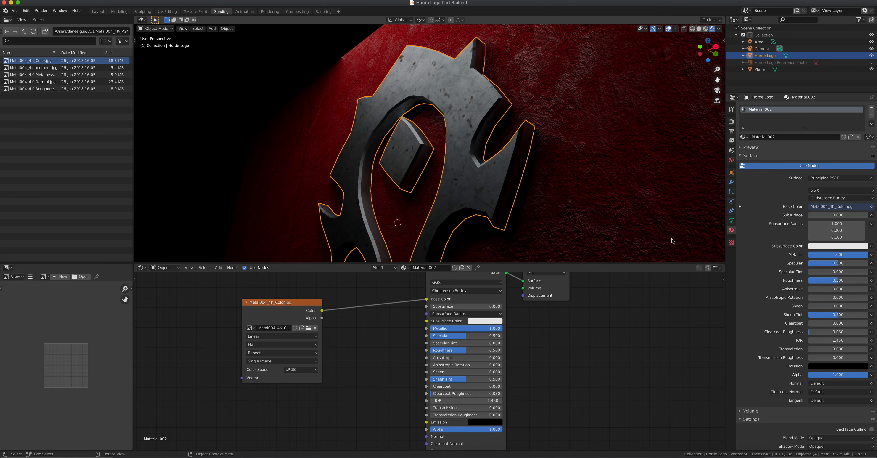
middle_drag(462, 174, 488, 196)
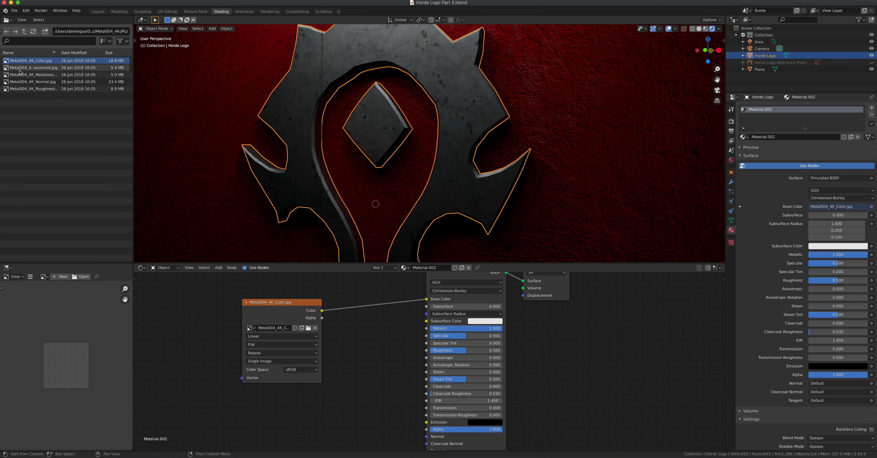
click(24, 82)
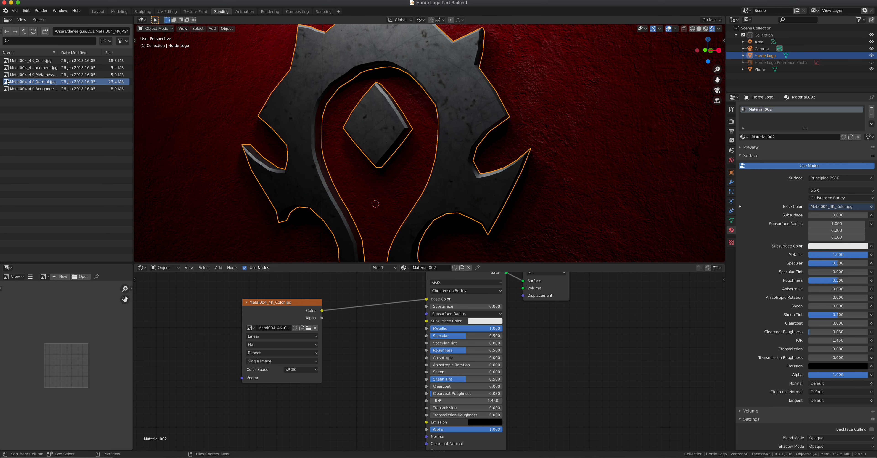
- Bring Metal004_4K_Normal.jpg into the logo material and feed it into a new Normal Map node
drag(7, 81, 254, 416)
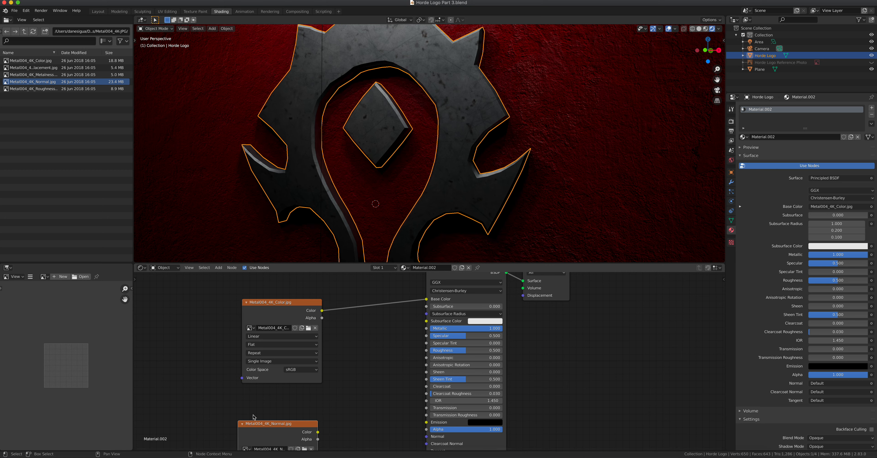
scroll(282, 416, down, 3)
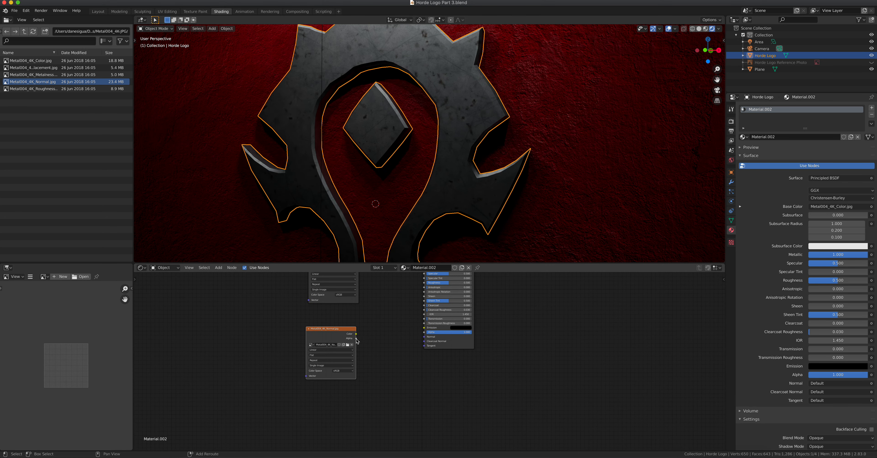
drag(340, 330, 338, 366)
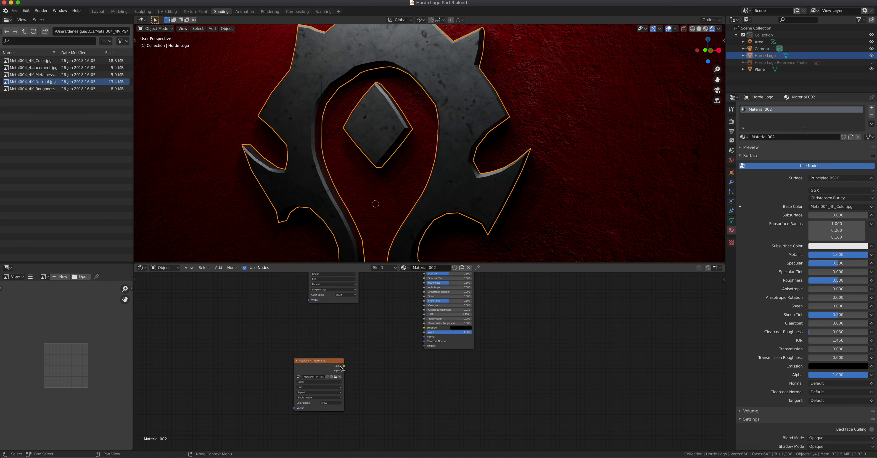
key(shift+a)
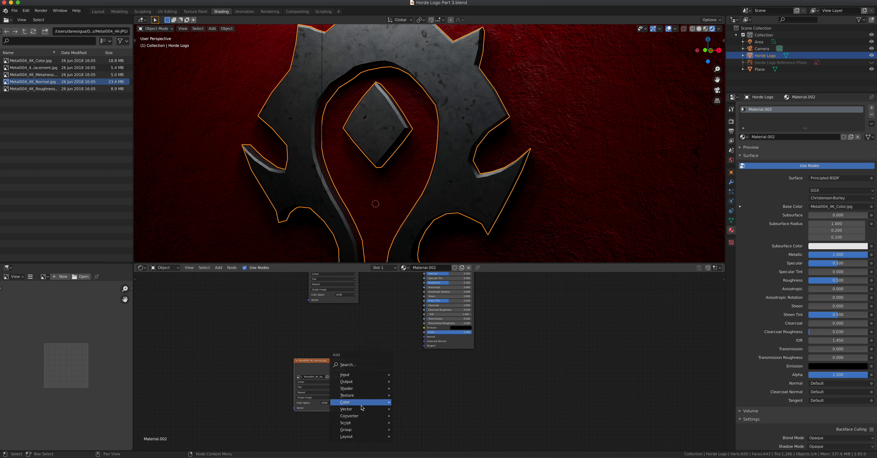
mouse_move(374, 408)
click(412, 379)
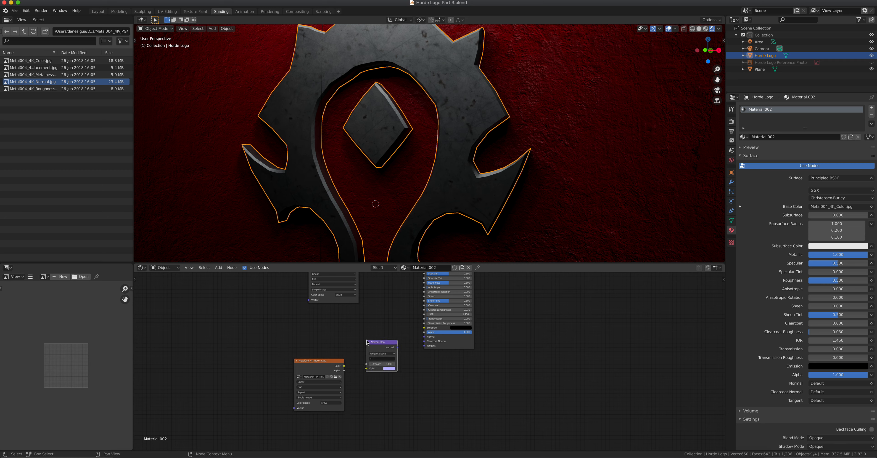
mouse_move(345, 366)
mouse_down()
mouse_move(358, 374)
mouse_move(429, 337)
mouse_up()
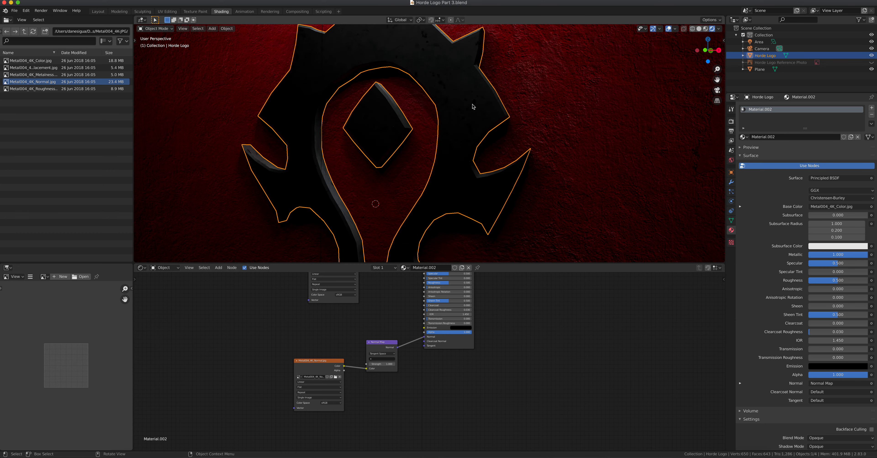
- Inspect the logo's relief up close and place the normal image node beside the Normal Map
middle_drag(463, 134, 471, 92)
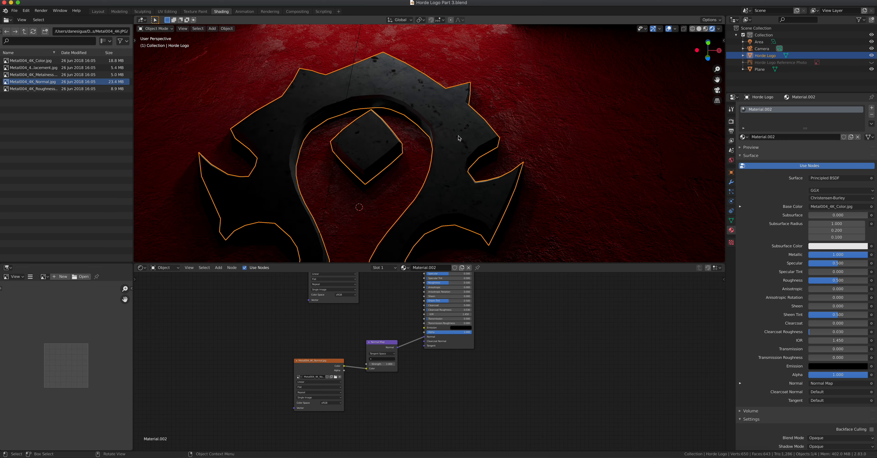
middle_drag(460, 137, 438, 156)
scroll(459, 93, up, 3)
shift+middle_drag(464, 90, 422, 143)
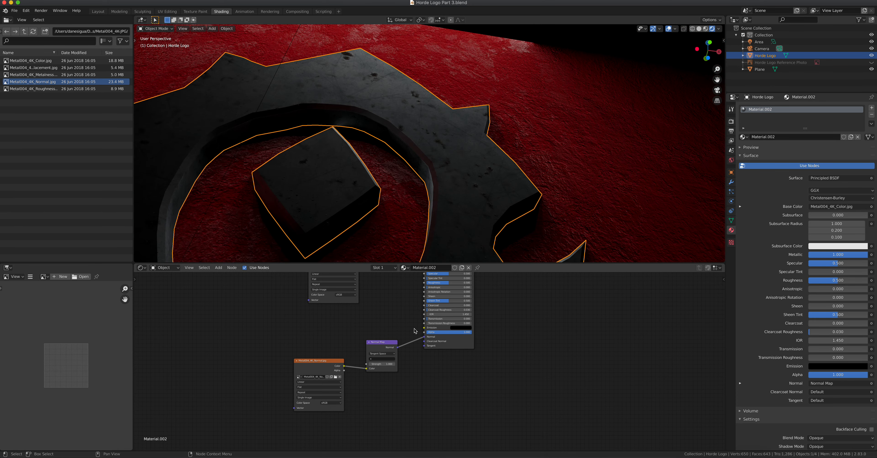
scroll(393, 358, up, 4)
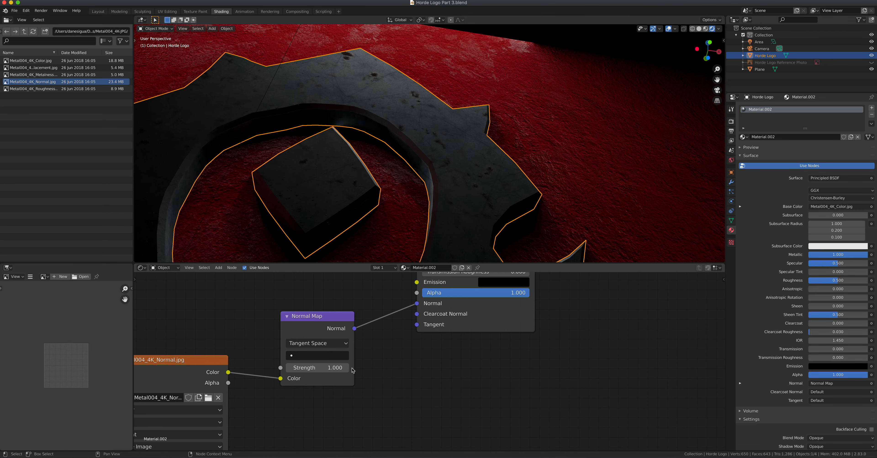
drag(173, 356, 210, 308)
click(235, 410)
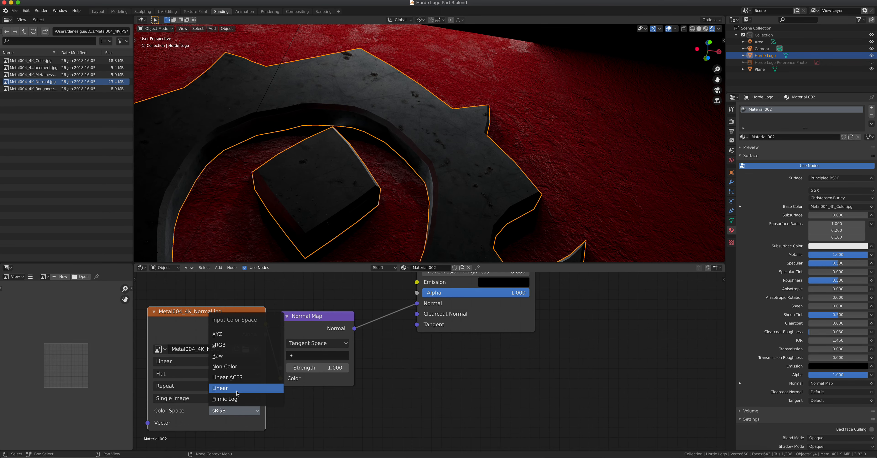
- Set the logo's normal image to Non-Color and the Normal Map strength to 1.2
click(244, 368)
mouse_move(326, 325)
middle_down()
mouse_move(308, 345)
mouse_move(322, 341)
middle_up()
drag(312, 383, 441, 383)
click(314, 384)
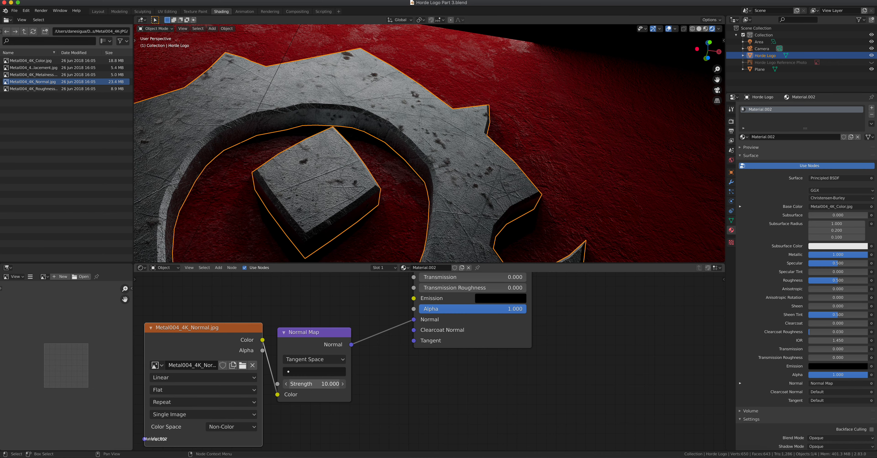
text(4.8)
key(BackSpace)
key(BackSpace)
key(BackSpace)
text(1.2)
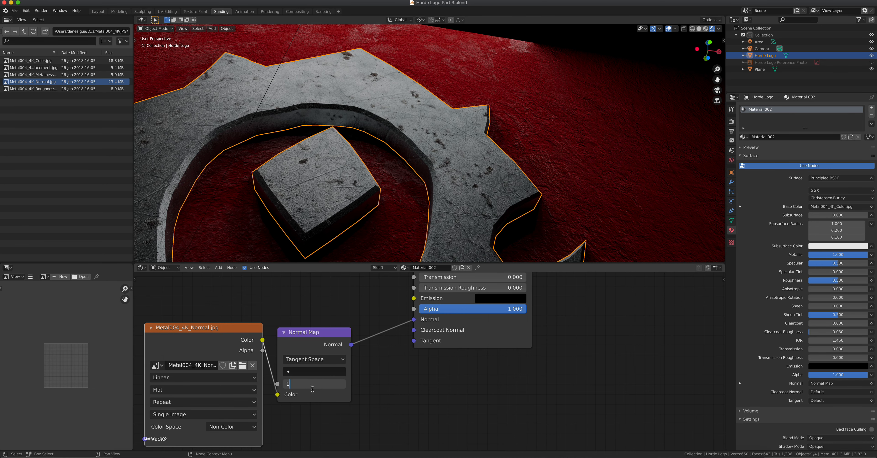
key(Return)
- Return the viewport to a frontal view of the Horde logo
middle_drag(341, 150, 363, 258)
scroll(346, 187, down, 4)
middle_drag(345, 187, 300, 173)
click(51, 75)
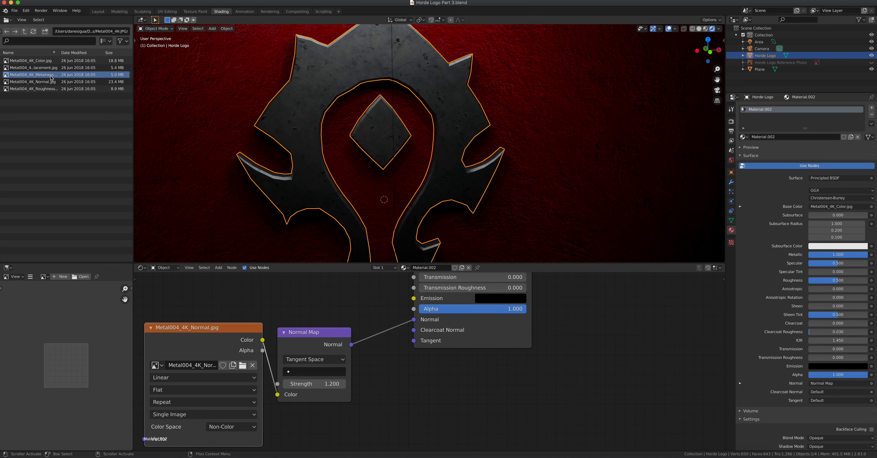
- Add Metal004_4K_Metalness.jpg, tidy the image nodes, and link it to the logo shader's Metallic input
drag(6, 76, 227, 297)
scroll(362, 325, down, 6)
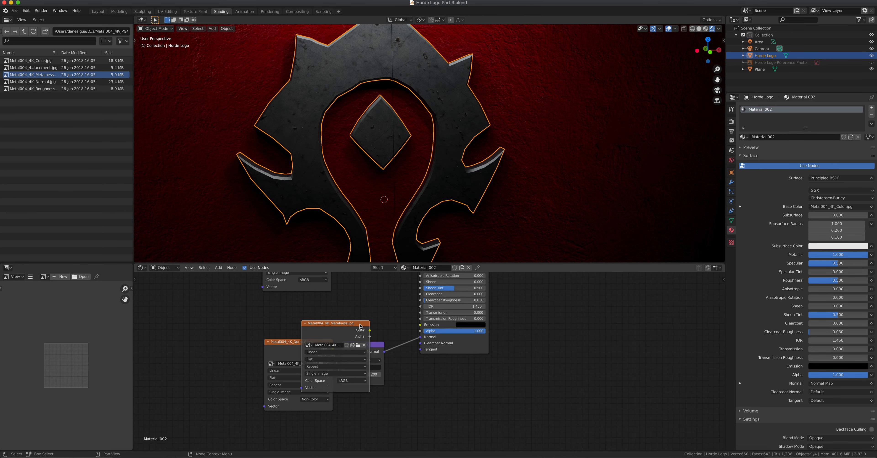
drag(367, 293, 368, 280)
drag(385, 342, 375, 313)
scroll(399, 328, up, 9)
shift+middle_drag(372, 382, 380, 426)
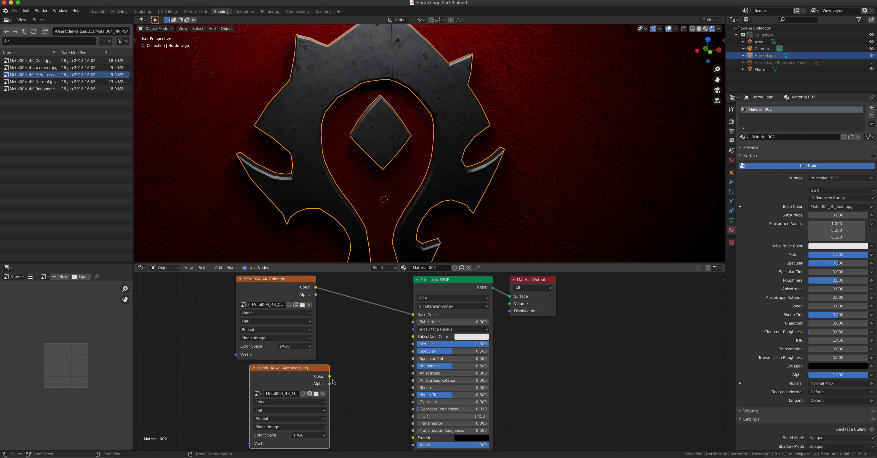
drag(330, 377, 413, 347)
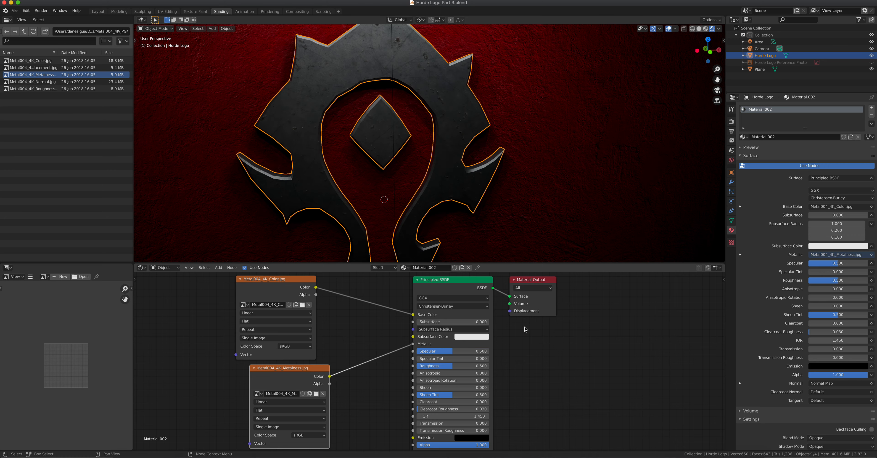
middle_drag(401, 213, 404, 215)
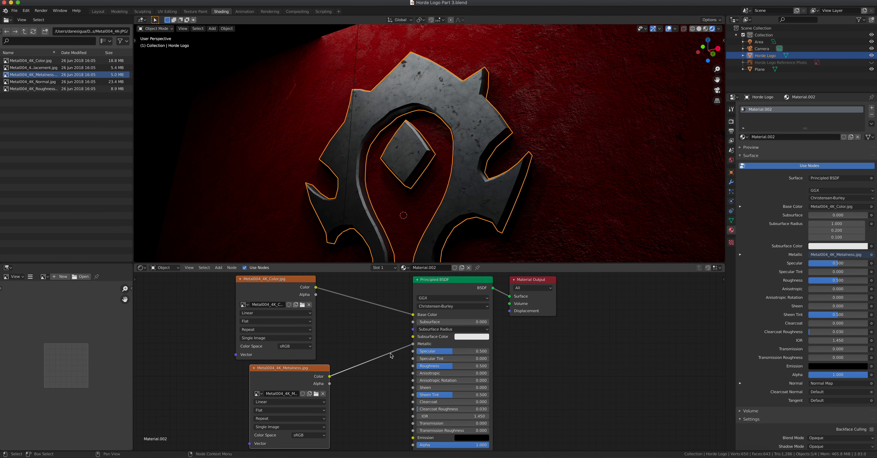